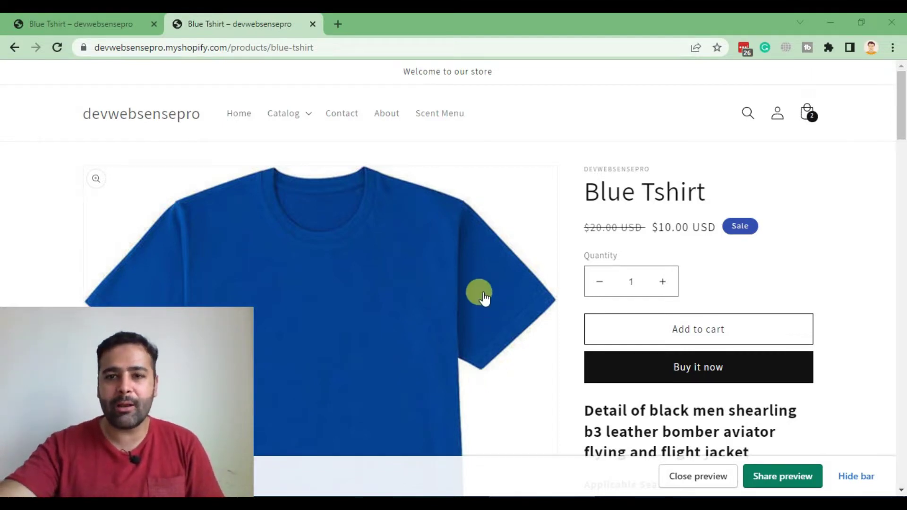
Step: Scroll through the Blue Tshirt product page to review its layout
scroll(538, 242, down, 4)
scroll(704, 187, down, 2)
scroll(726, 178, down, 3)
scroll(722, 172, down, 3)
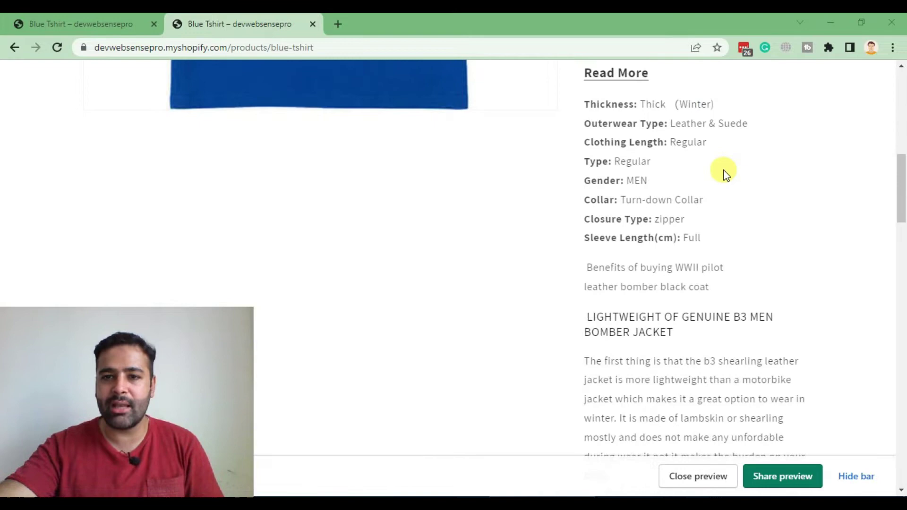
scroll(723, 169, down, 3)
scroll(724, 169, down, 3)
scroll(722, 178, down, 5)
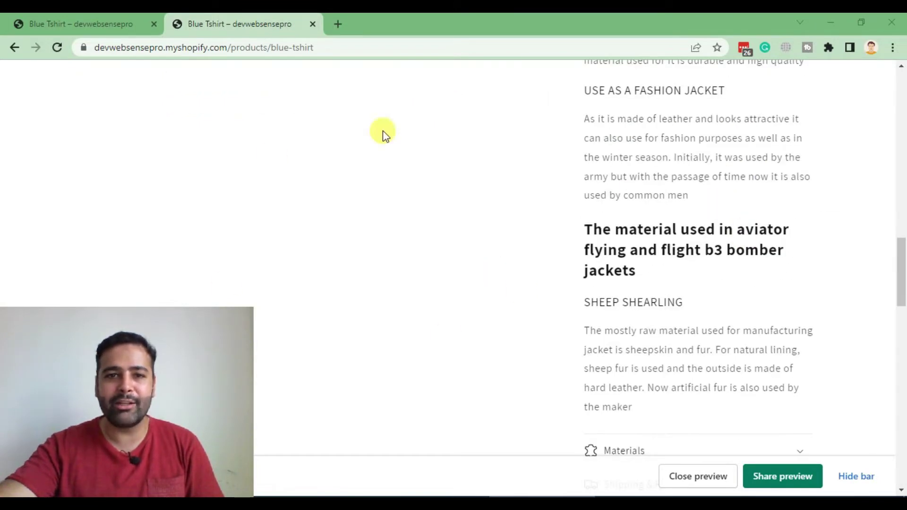
scroll(235, 202, down, 2)
scroll(291, 225, up, 2)
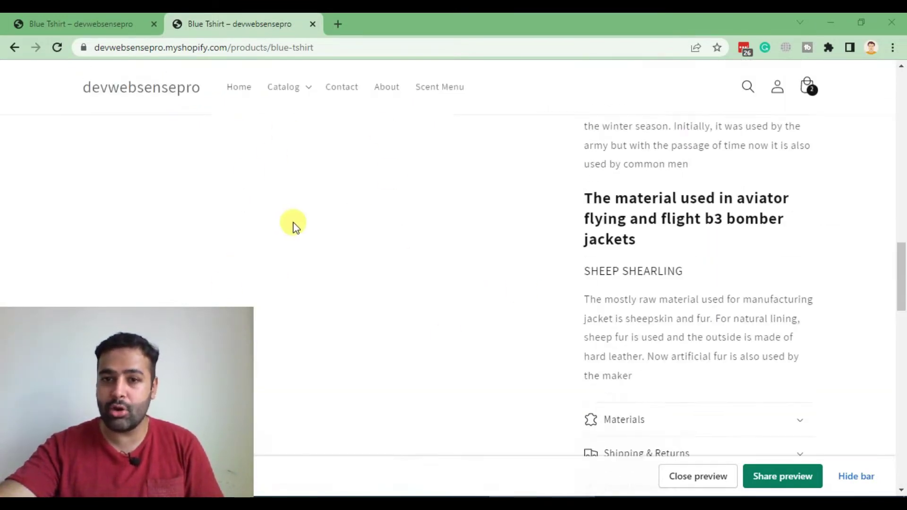
scroll(294, 226, up, 9)
scroll(293, 225, up, 3)
scroll(292, 225, up, 3)
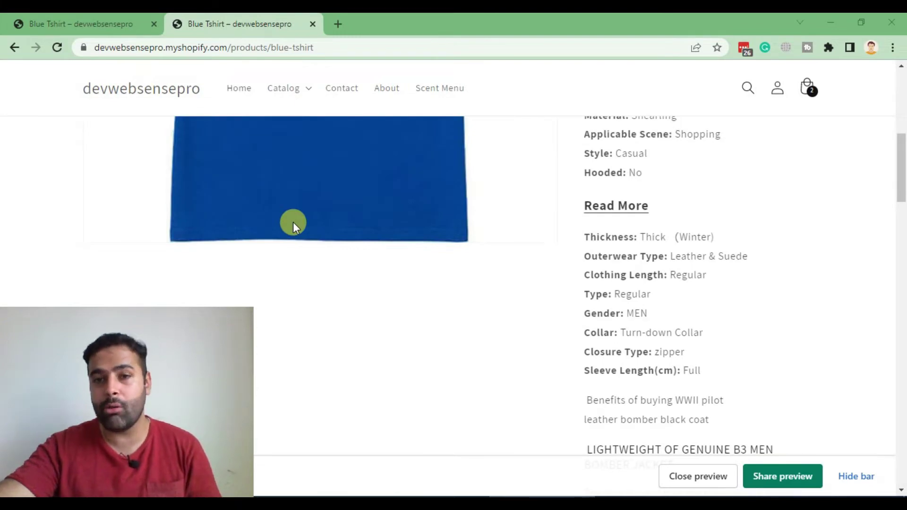
scroll(295, 226, up, 3)
scroll(297, 227, up, 3)
scroll(410, 219, down, 3)
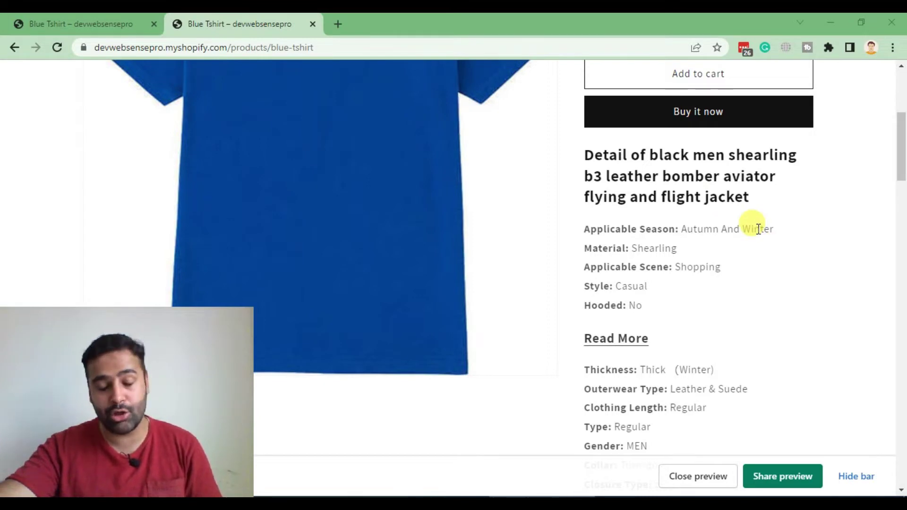
Step: On the other product tab, expand the full jacket description with Read More
click(100, 21)
scroll(872, 174, down, 5)
scroll(866, 168, down, 3)
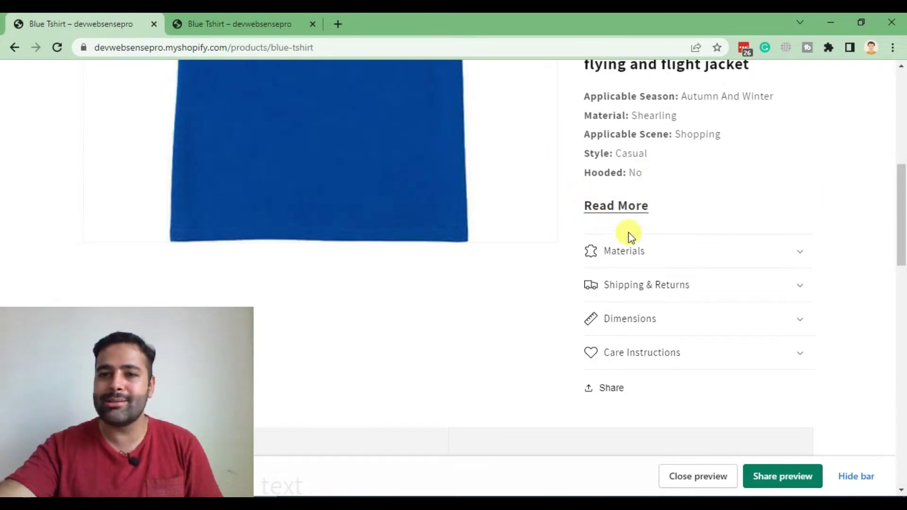
click(626, 207)
scroll(654, 216, down, 5)
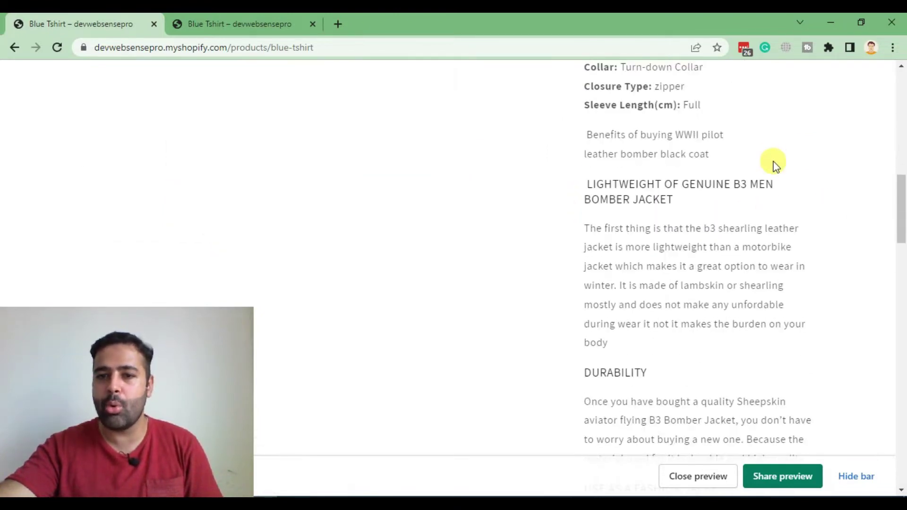
scroll(771, 162, down, 5)
scroll(667, 234, down, 5)
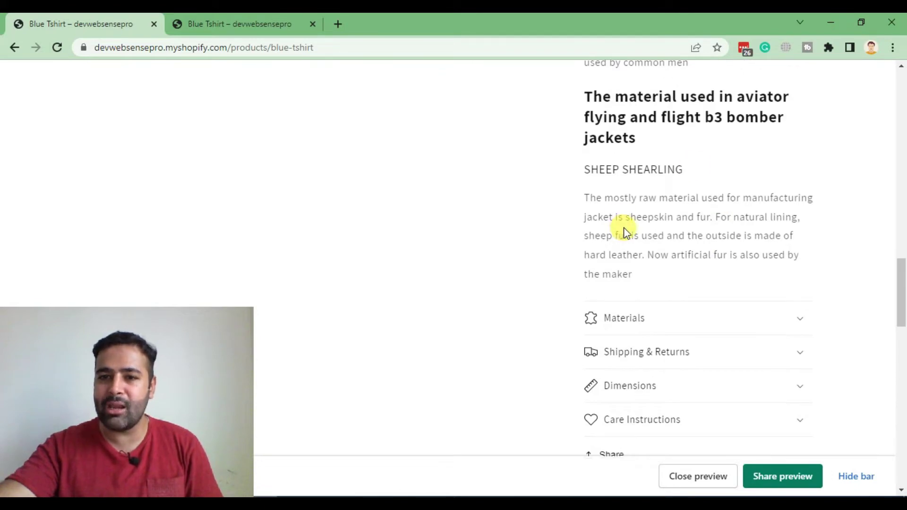
scroll(623, 232, up, 5)
scroll(627, 232, up, 5)
scroll(678, 243, up, 5)
scroll(698, 263, down, 5)
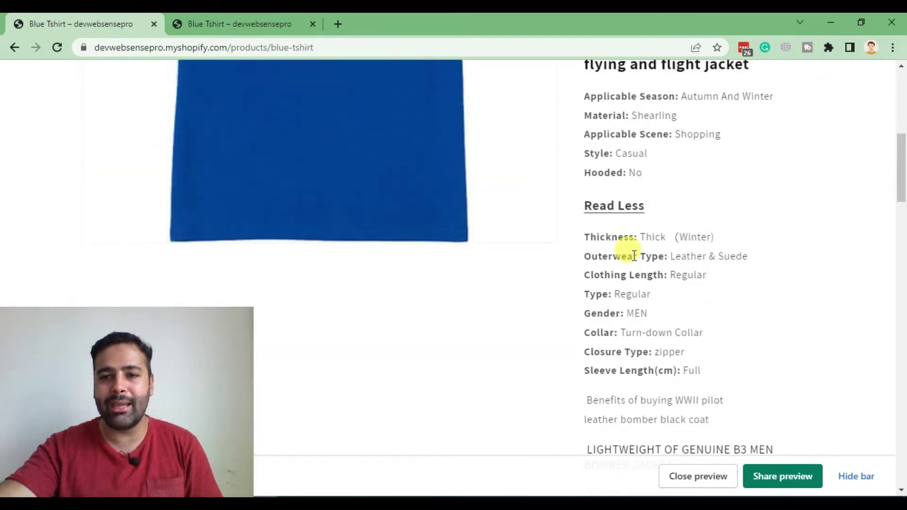
Step: Collapse the description back to the short teaser with Read Less
click(611, 208)
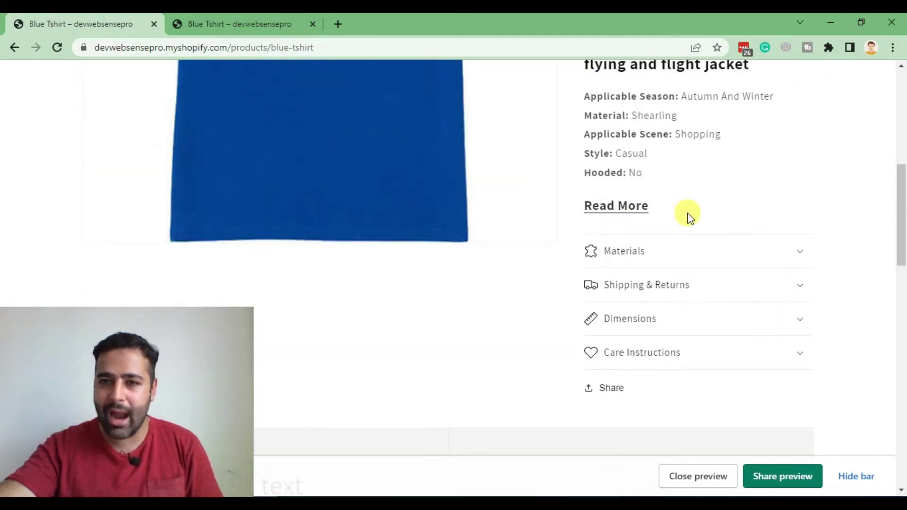
scroll(680, 226, up, 3)
scroll(661, 244, up, 3)
scroll(591, 250, up, 3)
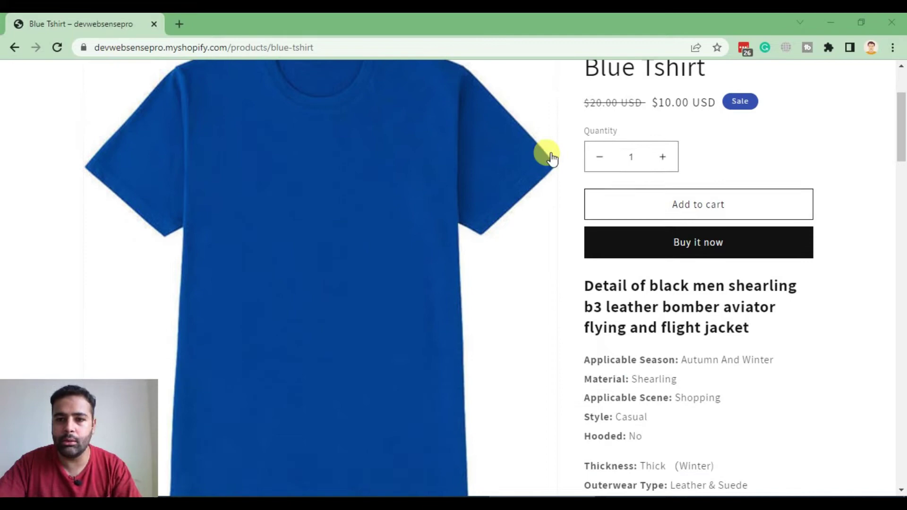
Step: Scroll the live Blue Tshirt page's untoggled jacket description, from specs through materials
scroll(548, 154, down, 3)
scroll(560, 175, down, 5)
scroll(562, 163, down, 3)
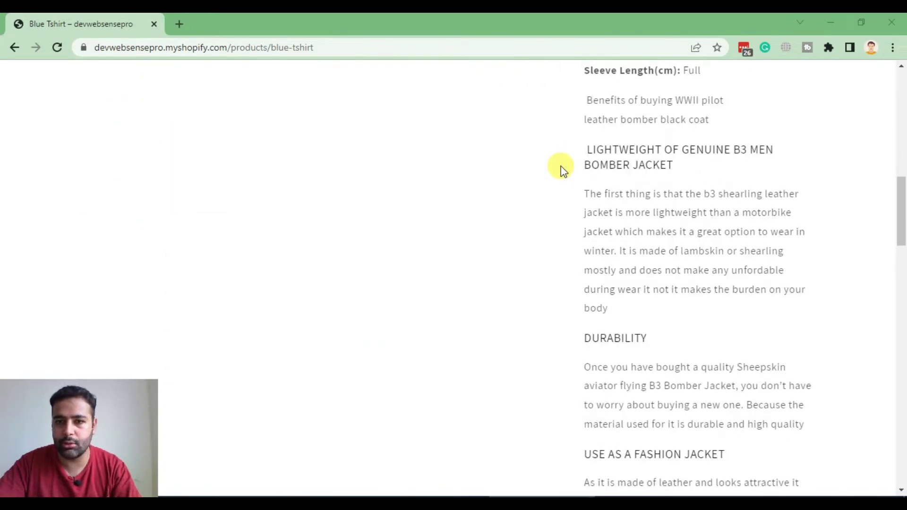
scroll(561, 168, down, 3)
scroll(561, 169, down, 5)
scroll(562, 170, down, 5)
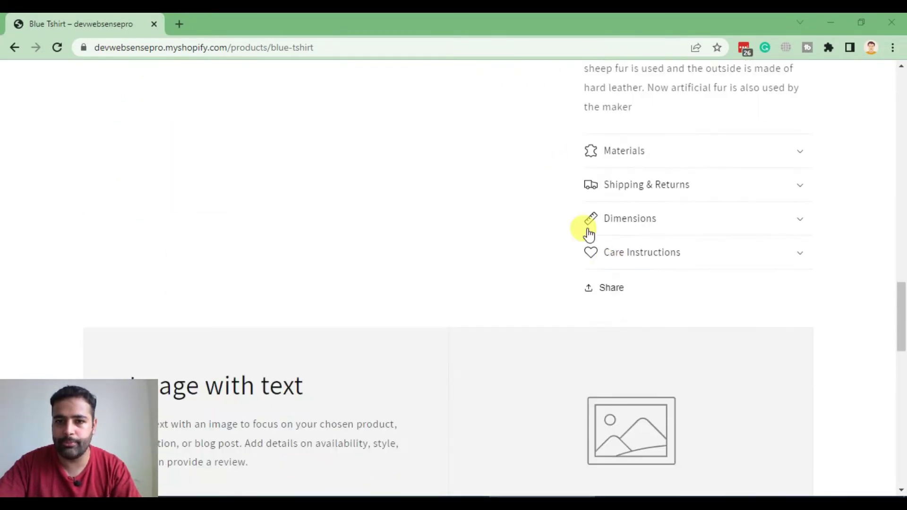
scroll(151, 211, up, 5)
scroll(321, 290, up, 3)
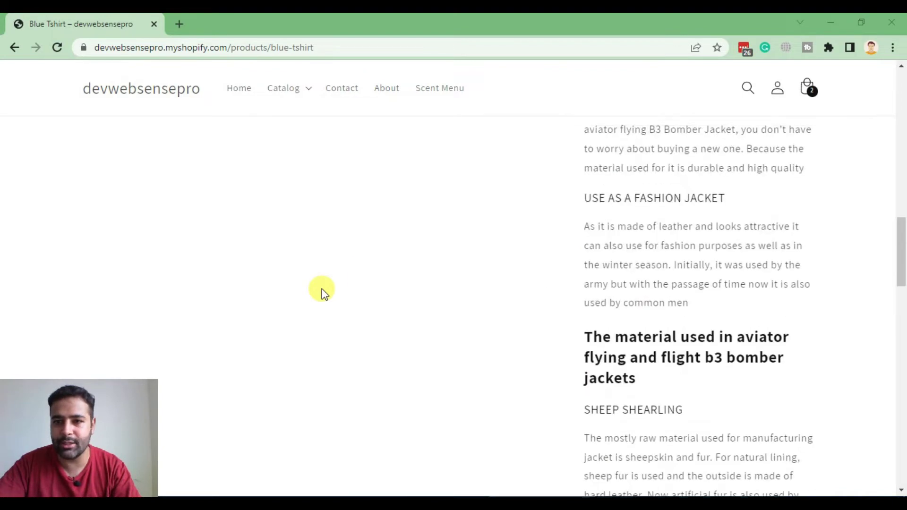
scroll(463, 313, up, 3)
scroll(463, 314, up, 5)
scroll(460, 314, up, 5)
scroll(458, 314, up, 1)
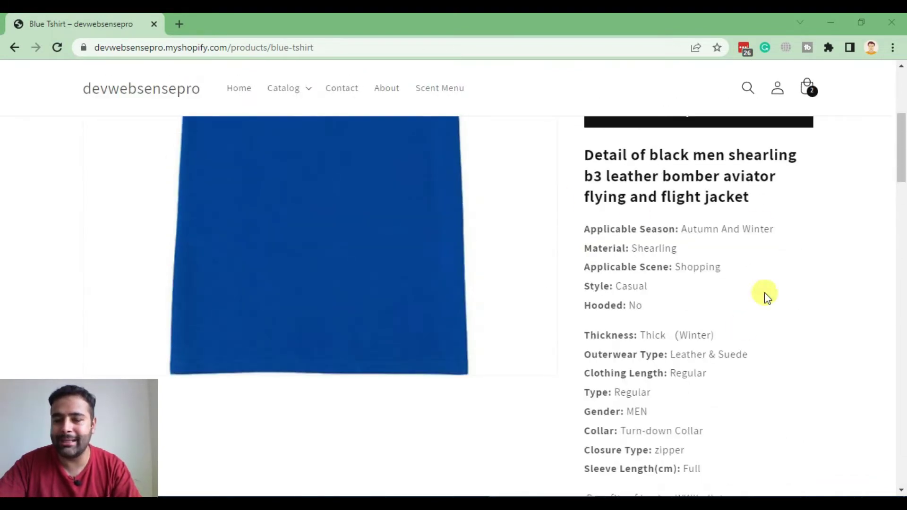
scroll(765, 227, down, 5)
scroll(779, 227, down, 2)
scroll(736, 264, down, 3)
scroll(725, 283, down, 5)
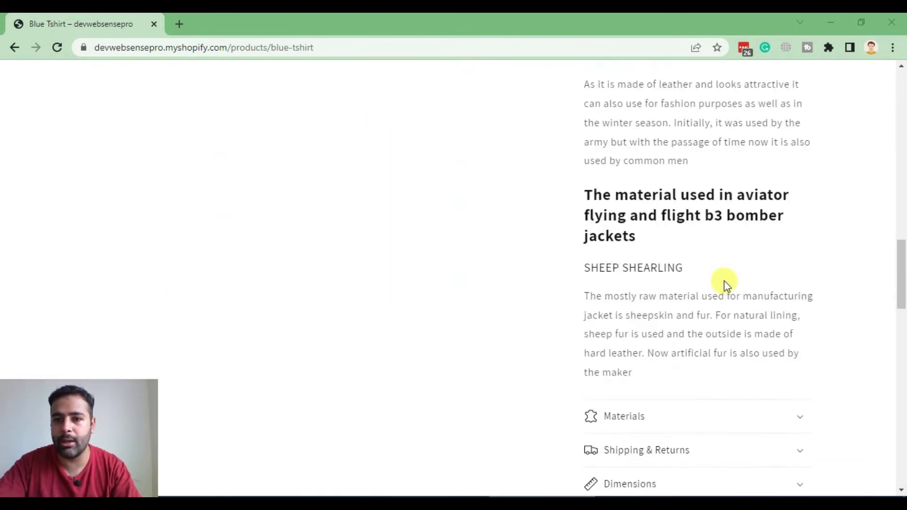
scroll(724, 279, up, 5)
scroll(724, 279, up, 10)
scroll(720, 283, up, 5)
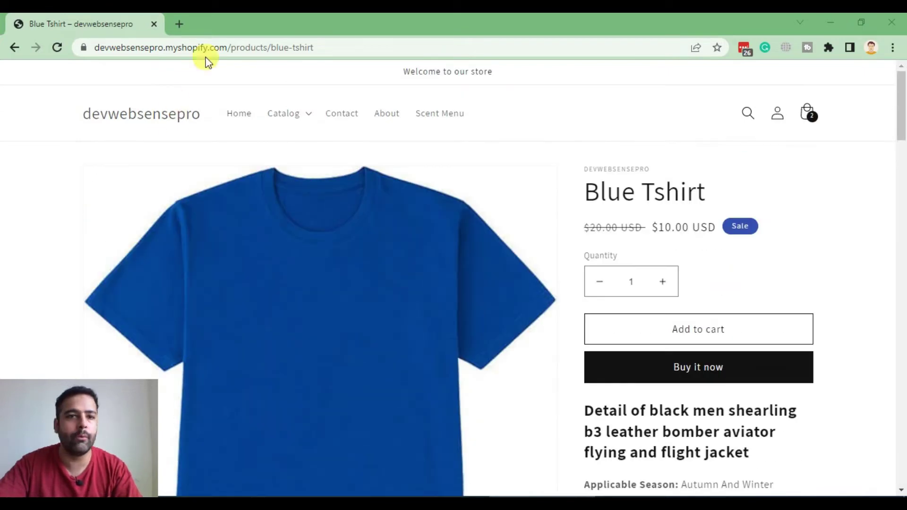
Step: Load the store admin in a new tab from the copied store URL plus 'adm'
drag(236, 47, 102, 47)
key(ctrl+c)
key(ctrl+t)
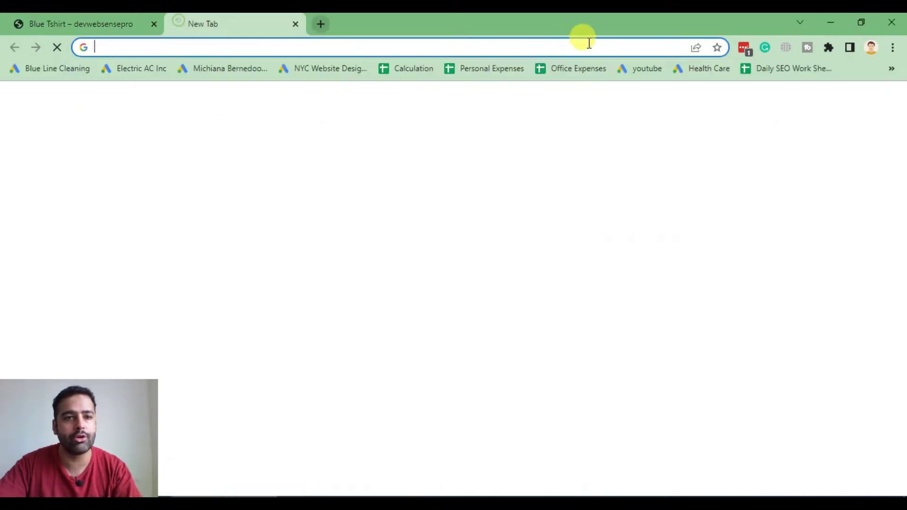
key(ctrl+v)
text(adm)
key(Return)
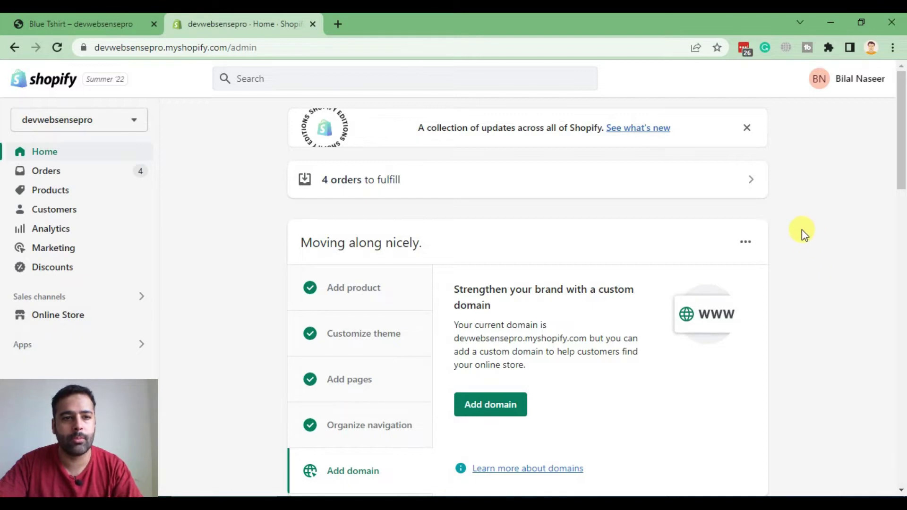
Step: On Online Store > Themes, check Dawn 6.0.2's details and show its Actions
click(89, 320)
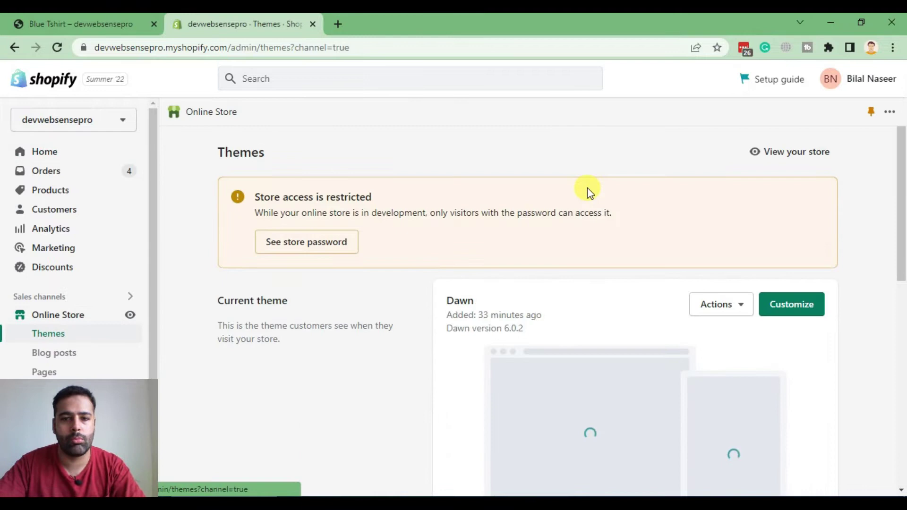
scroll(607, 166, down, 3)
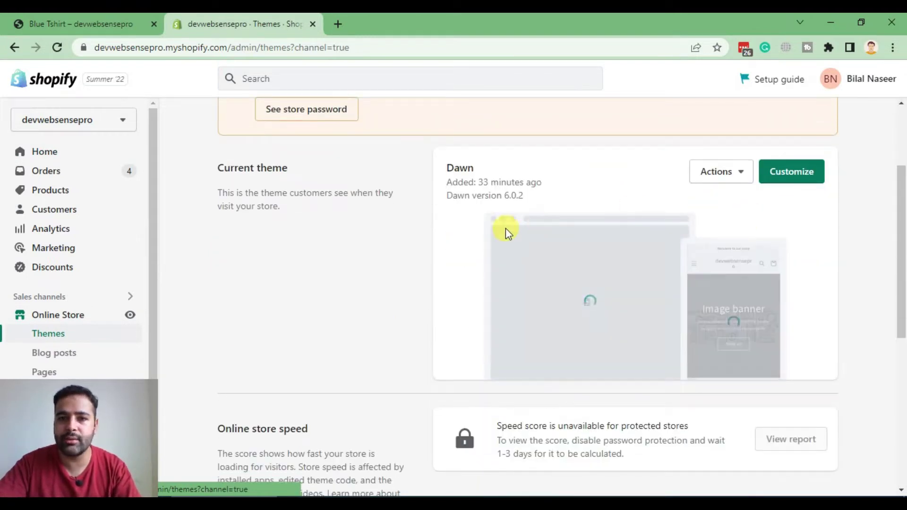
drag(457, 182, 541, 183)
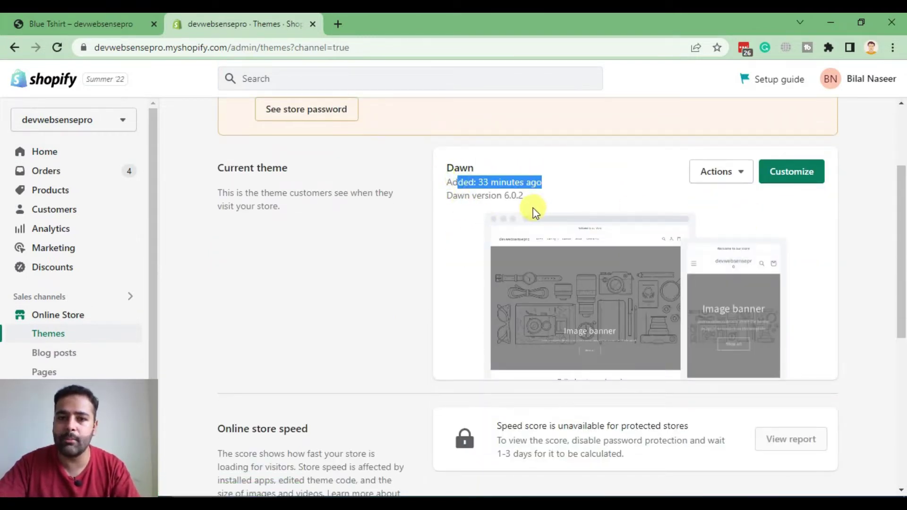
click(503, 198)
drag(448, 196, 504, 197)
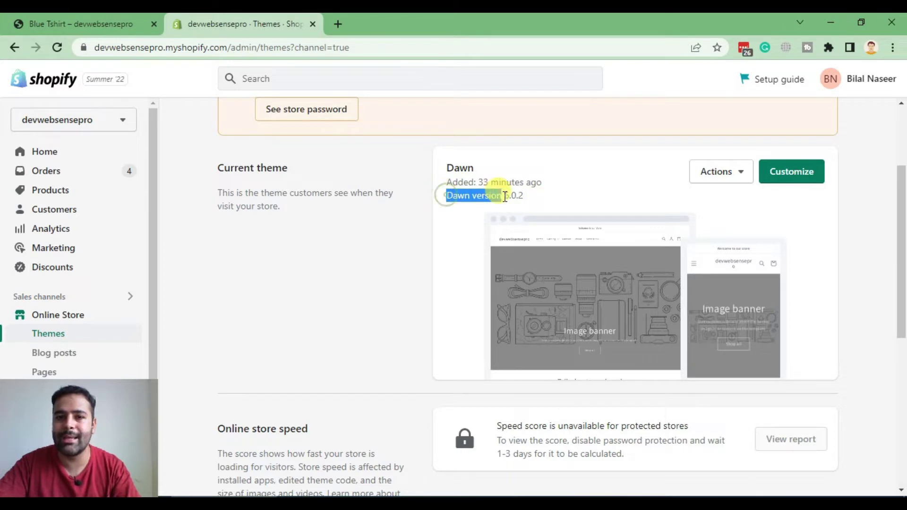
click(565, 196)
click(715, 181)
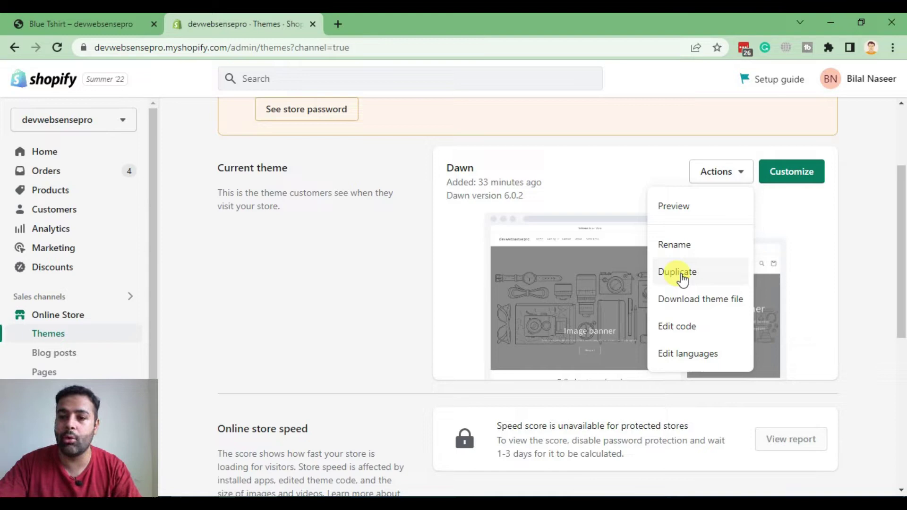
Step: Highlight the 'Copy of Dawn' theme name on the Themes page
scroll(848, 189, down, 5)
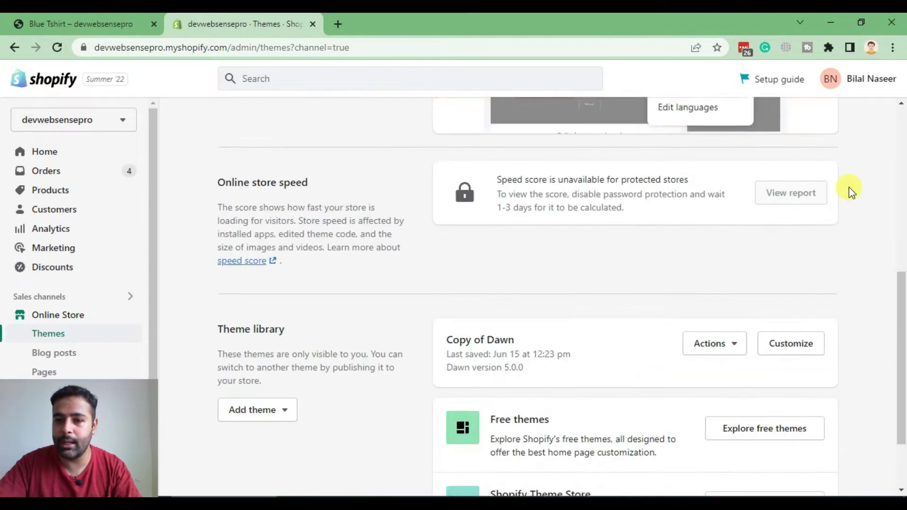
scroll(850, 187, down, 2)
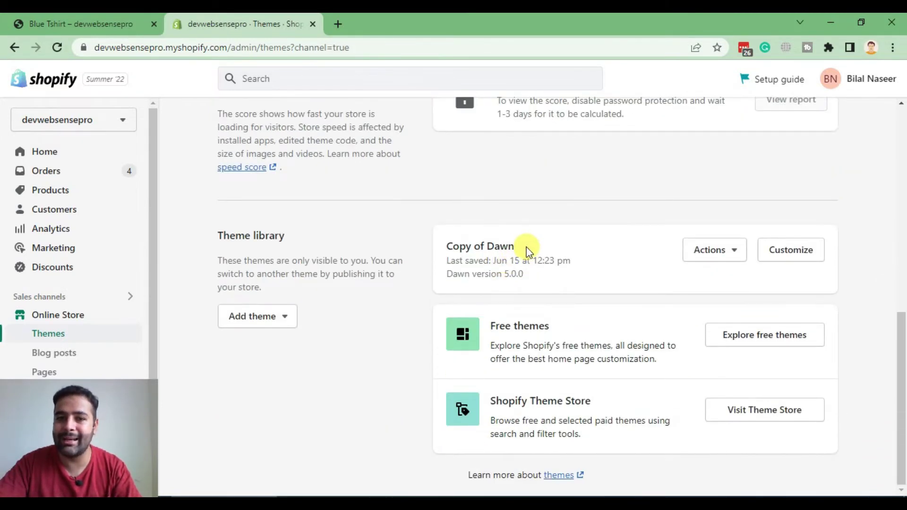
drag(528, 250, 441, 243)
click(496, 242)
drag(524, 245, 441, 247)
click(509, 285)
drag(519, 251, 444, 254)
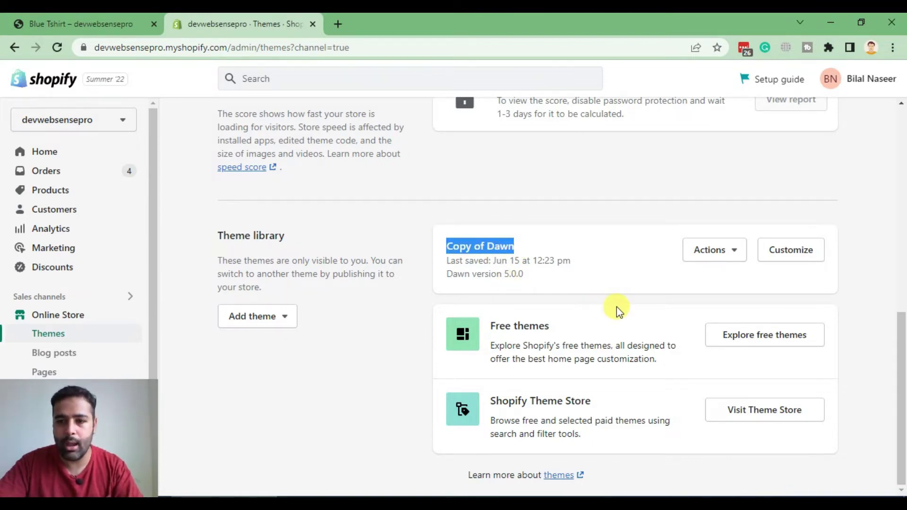
scroll(617, 307, up, 7)
scroll(616, 306, up, 2)
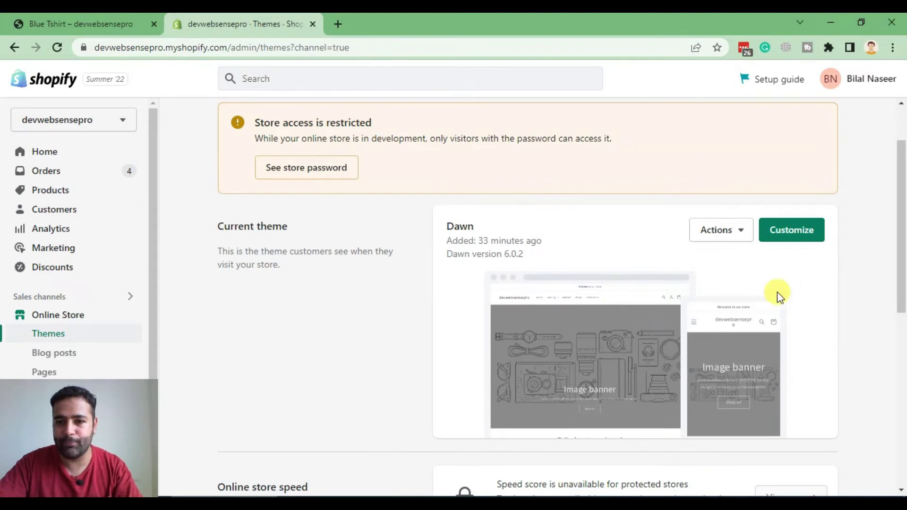
Step: Open Dawn's code via Actions > Edit code and load Layout/theme.liquid
click(735, 231)
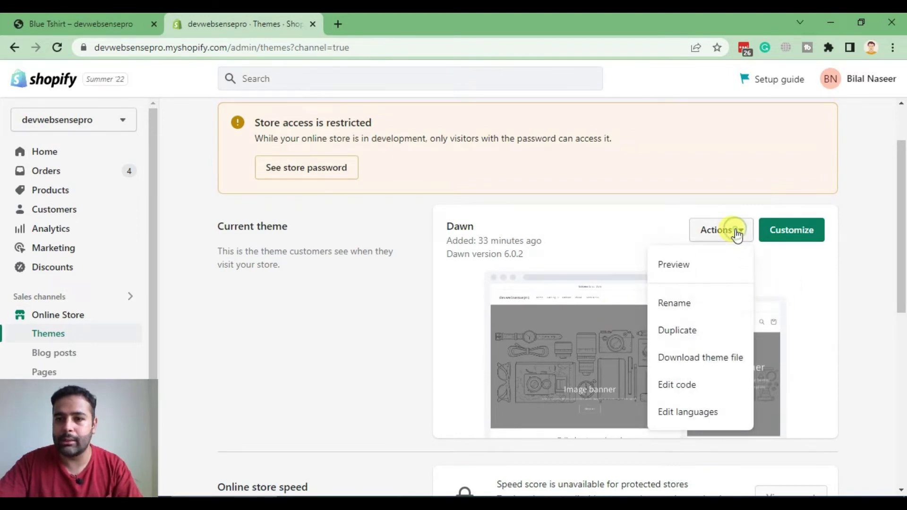
click(692, 383)
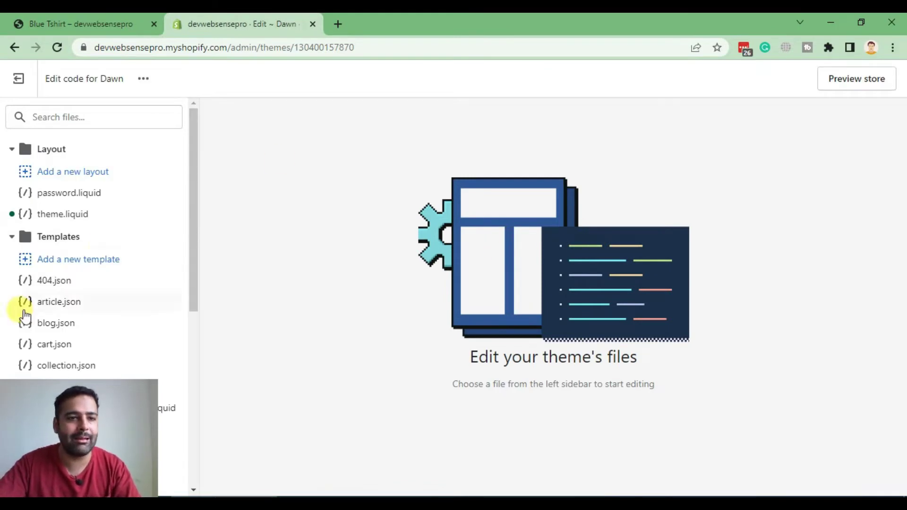
click(56, 214)
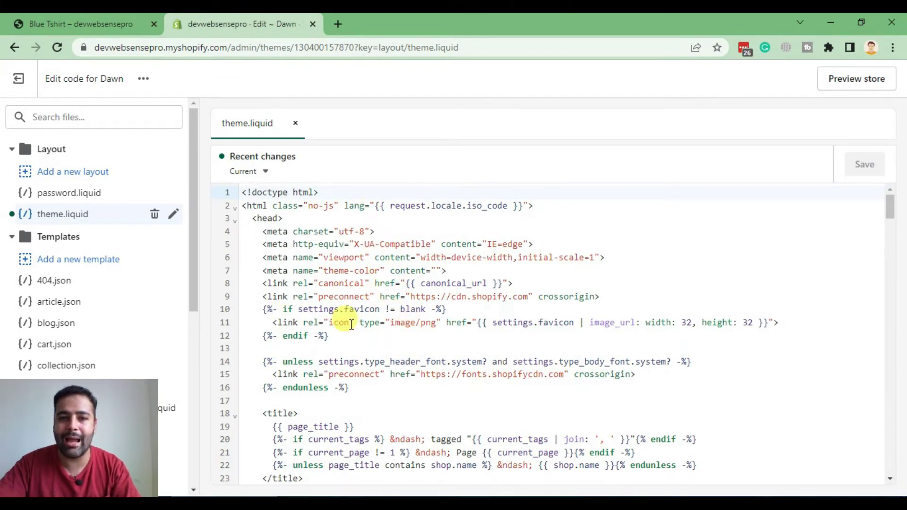
Step: Search 'jquery' in a new tab and open the releases.jquery.com CDN page
click(337, 25)
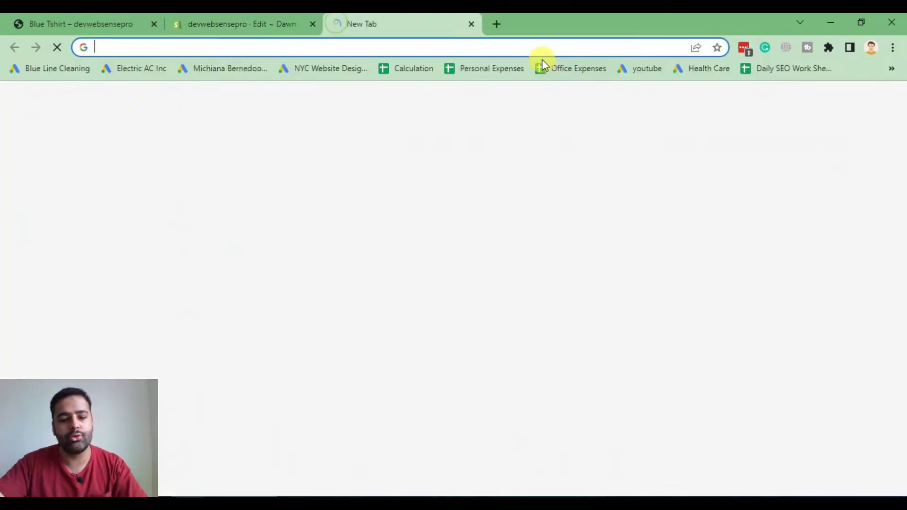
text(jquery)
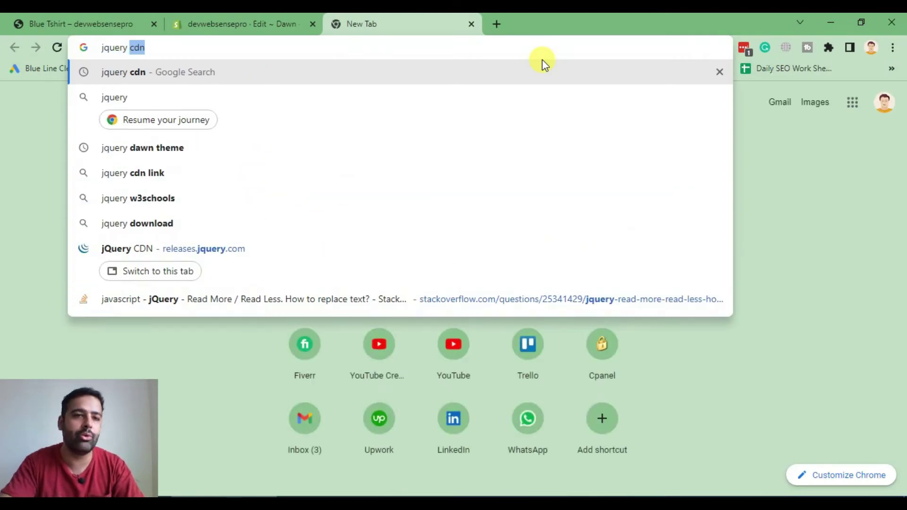
key(Return)
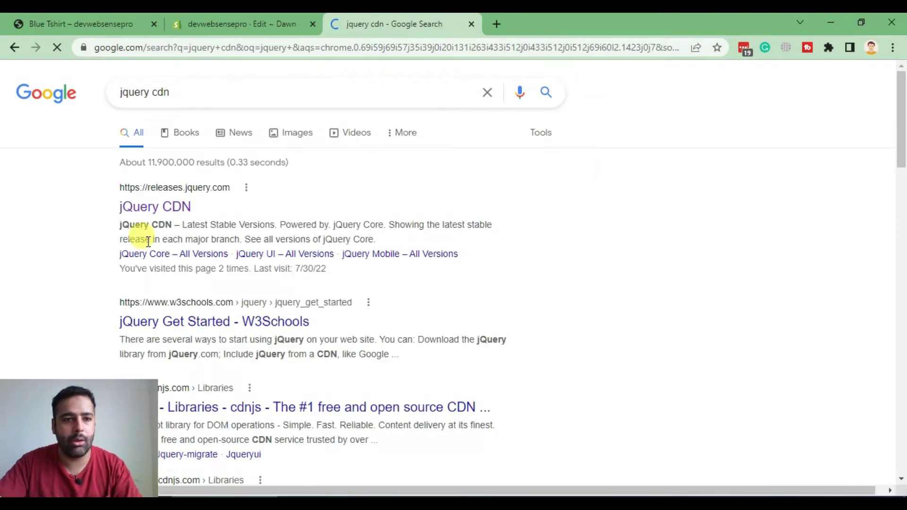
click(170, 208)
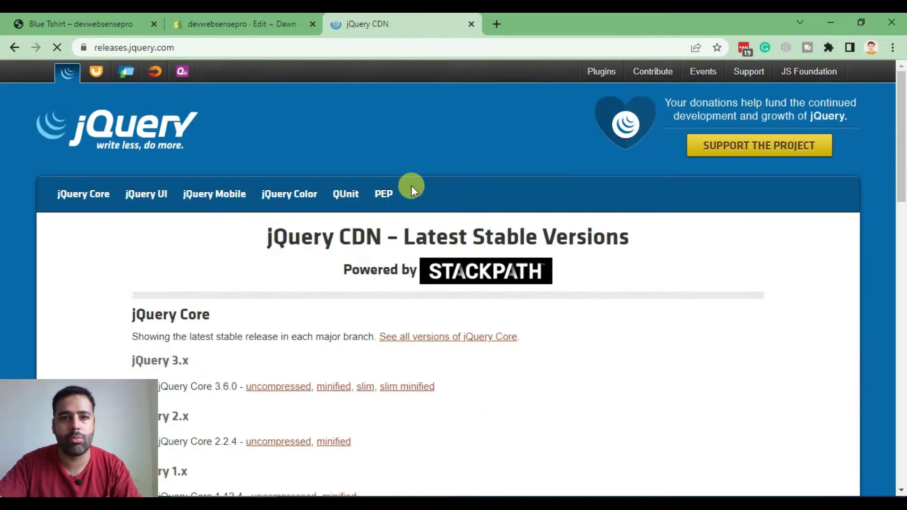
Step: Copy the minified jQuery 3.6.0 script tag and return to theme.liquid
scroll(714, 144, down, 2)
scroll(718, 149, down, 1)
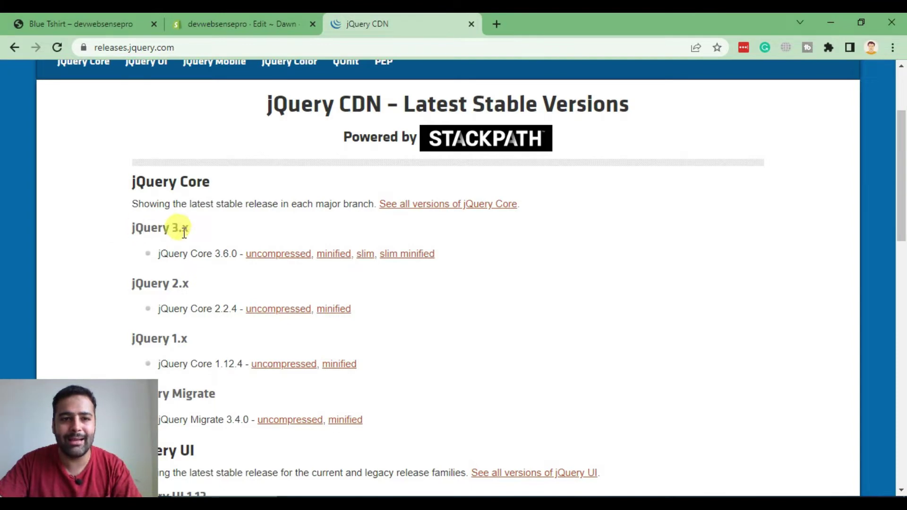
click(334, 258)
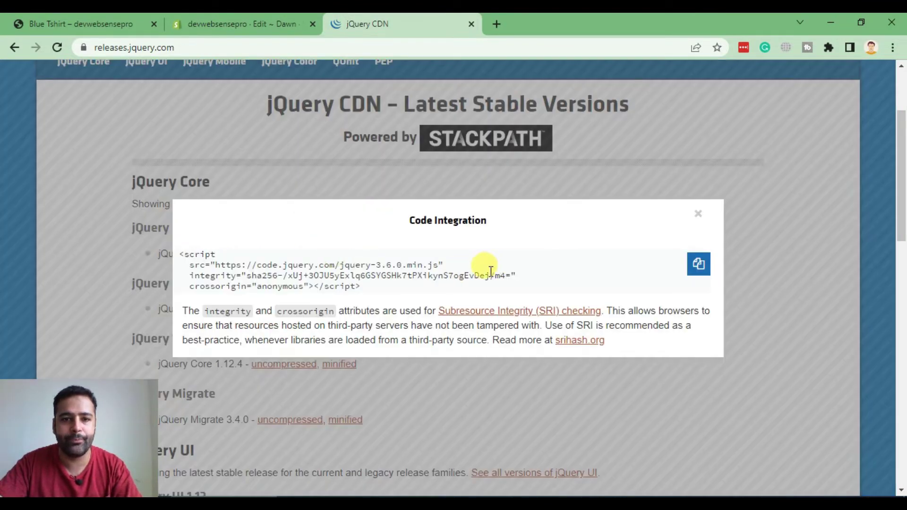
click(698, 270)
click(262, 33)
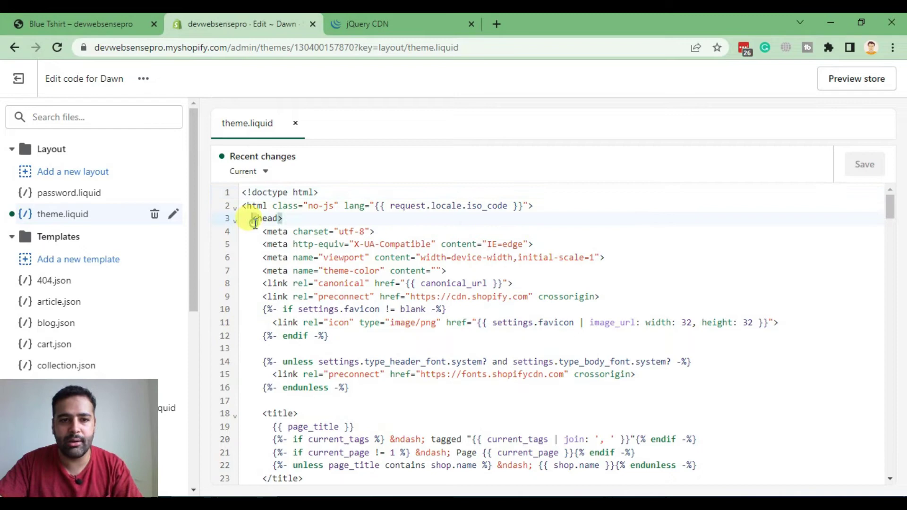
Step: Paste the jQuery script tag below the canonical link in theme.liquid and save
click(261, 310)
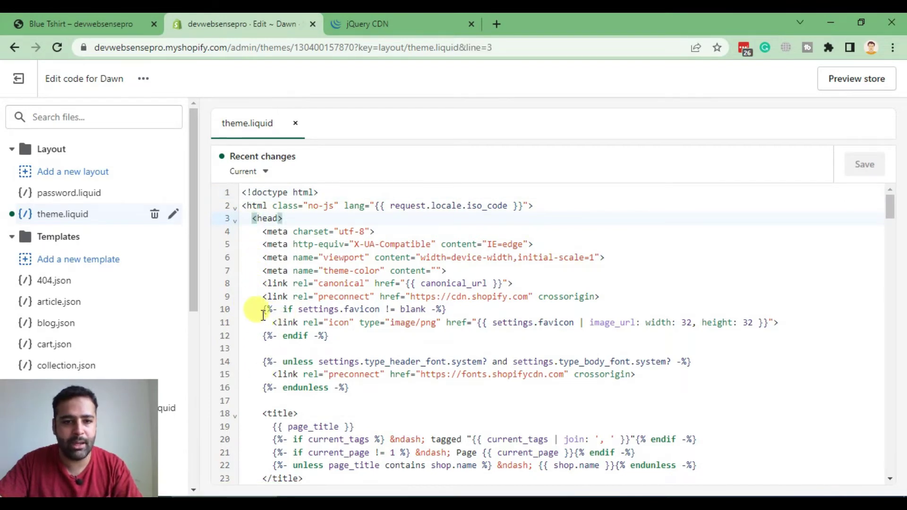
key(Up)
key(Up)
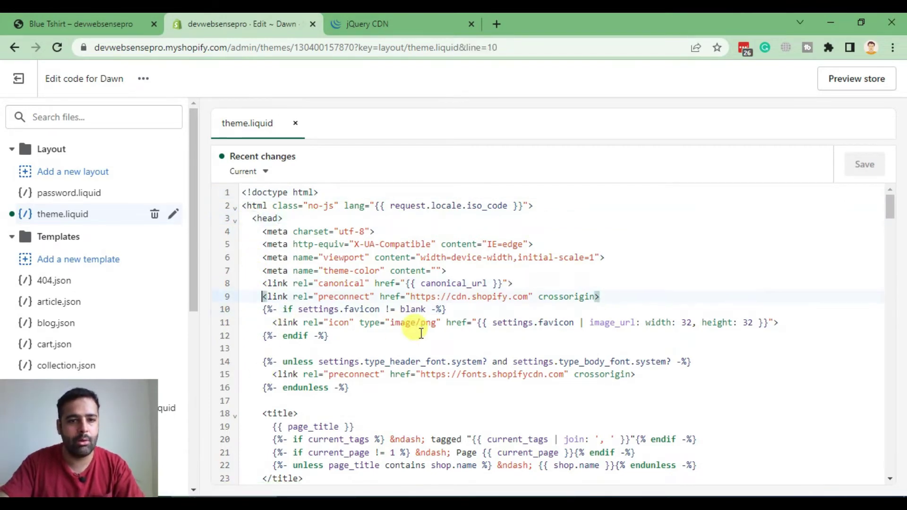
key(Return)
key(Return)
key(Return)
key(Up)
key(Up)
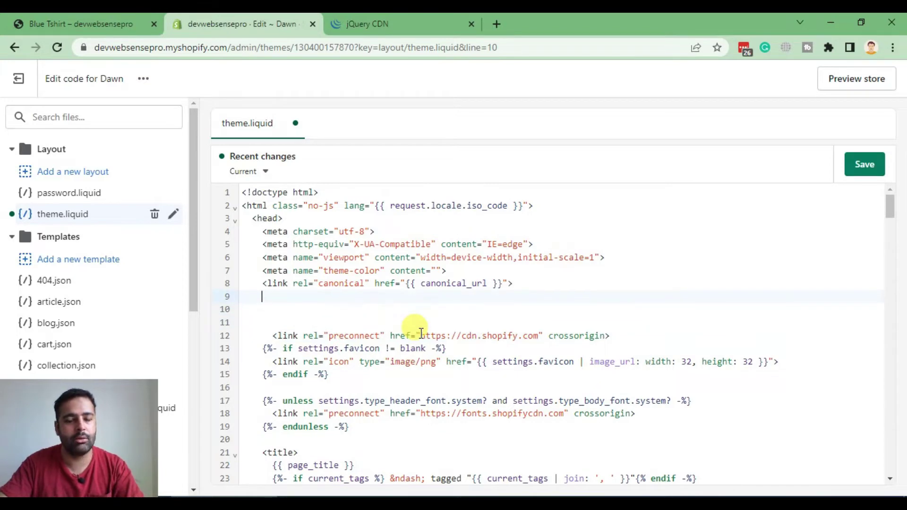
key(ctrl+v)
drag(586, 479, 400, 478)
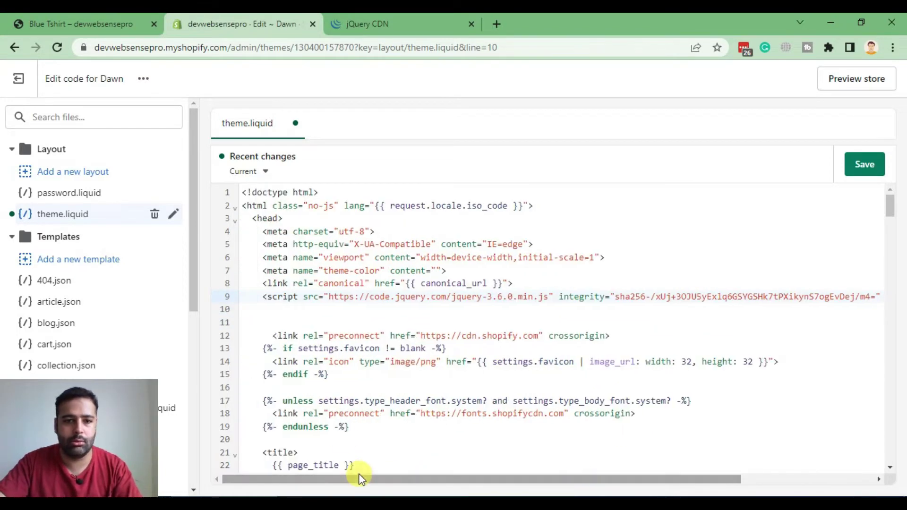
click(861, 172)
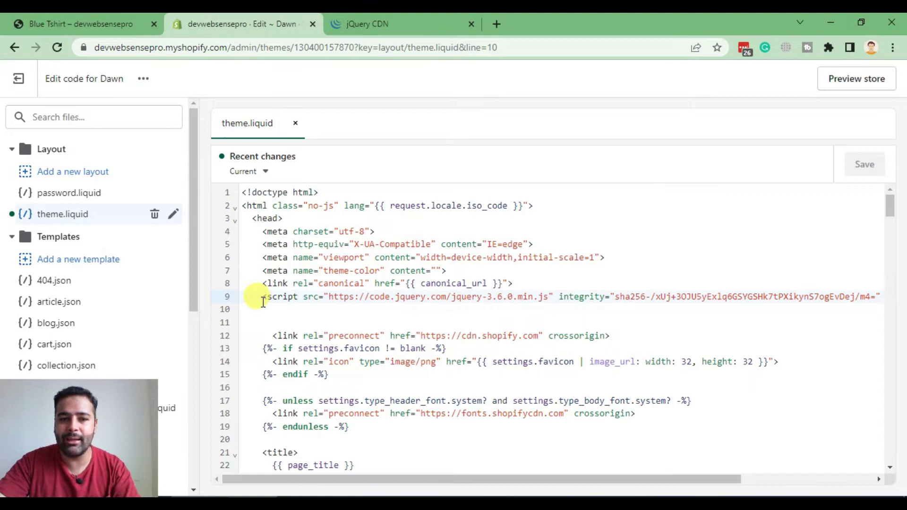
Step: Copy the whole Read More script block from the Notepad++ notes
click(305, 309)
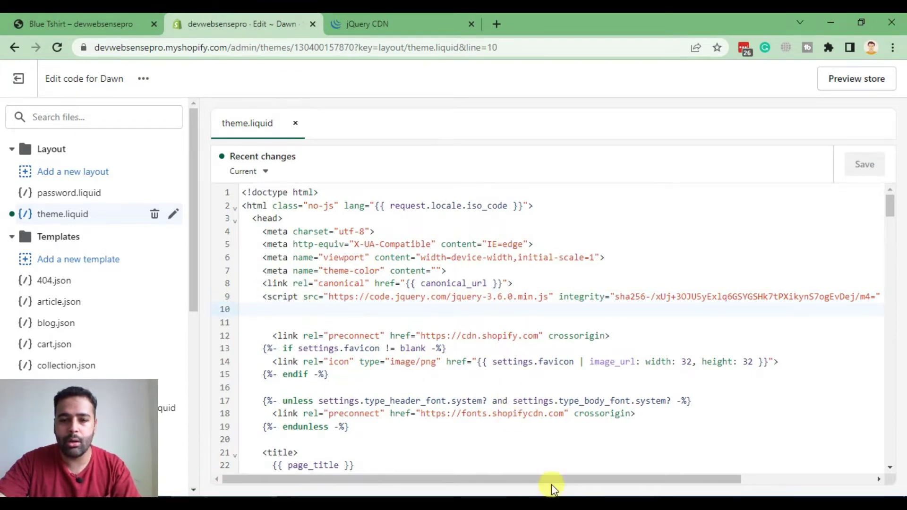
key(alt+Tab)
click(321, 344)
scroll(330, 241, down, 3)
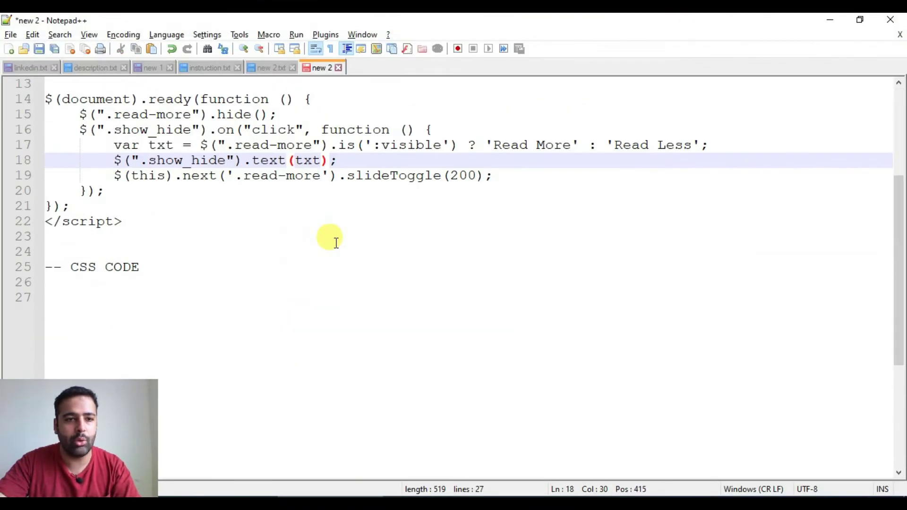
scroll(336, 242, up, 2)
drag(142, 314, 28, 152)
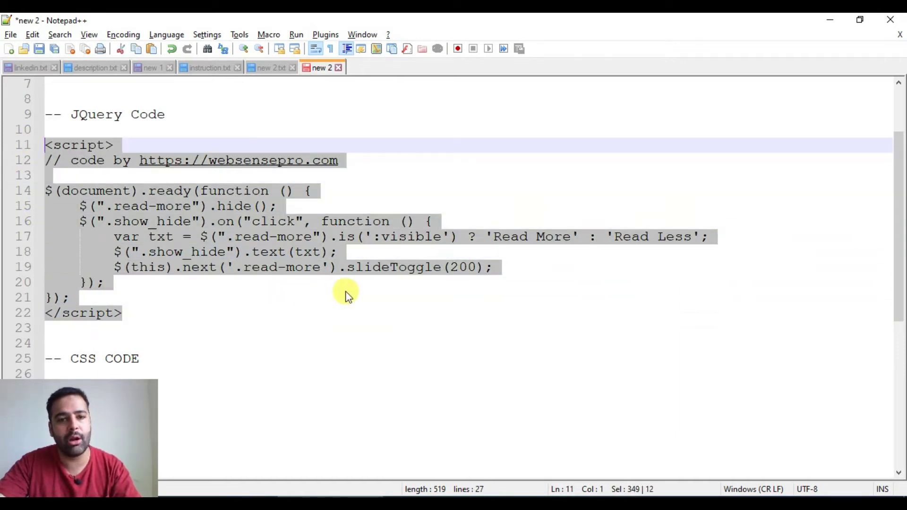
key(alt+Tab)
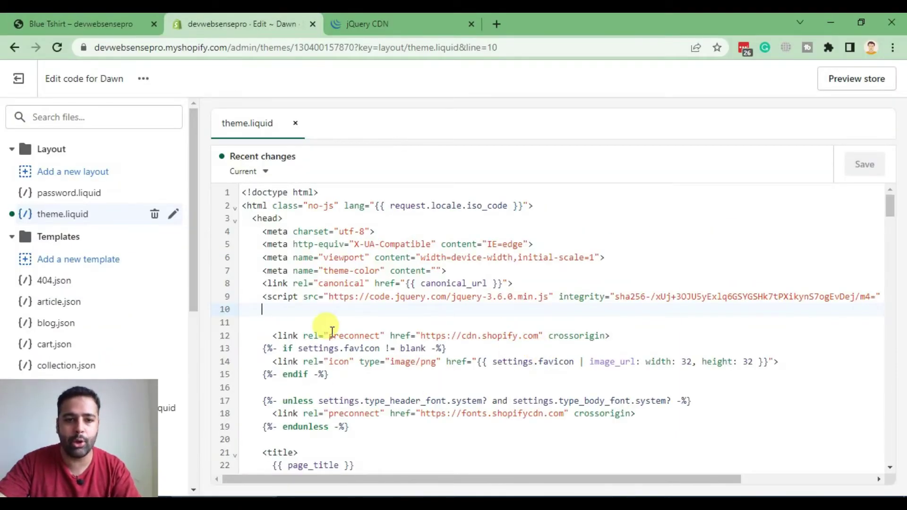
Step: Paste the Read More script below the jQuery tag, then undo that paste
key(ctrl+v)
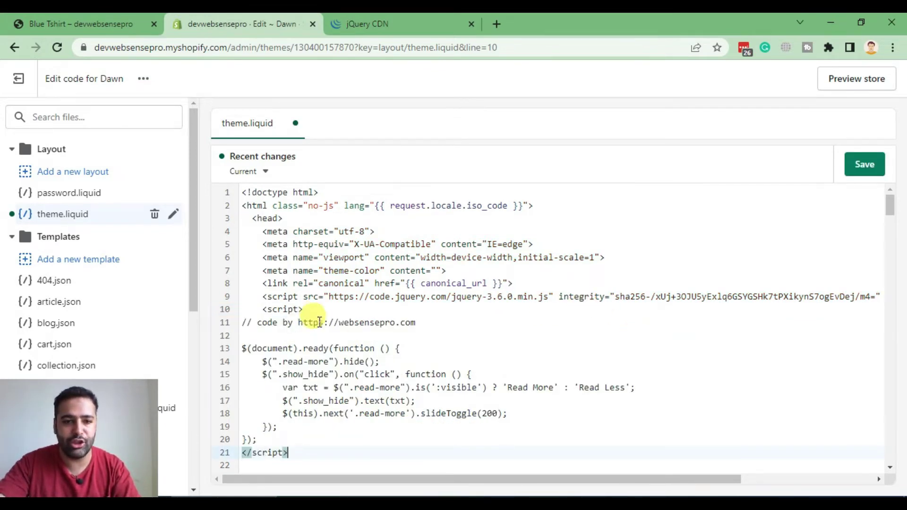
scroll(483, 282, down, 3)
scroll(483, 282, up, 3)
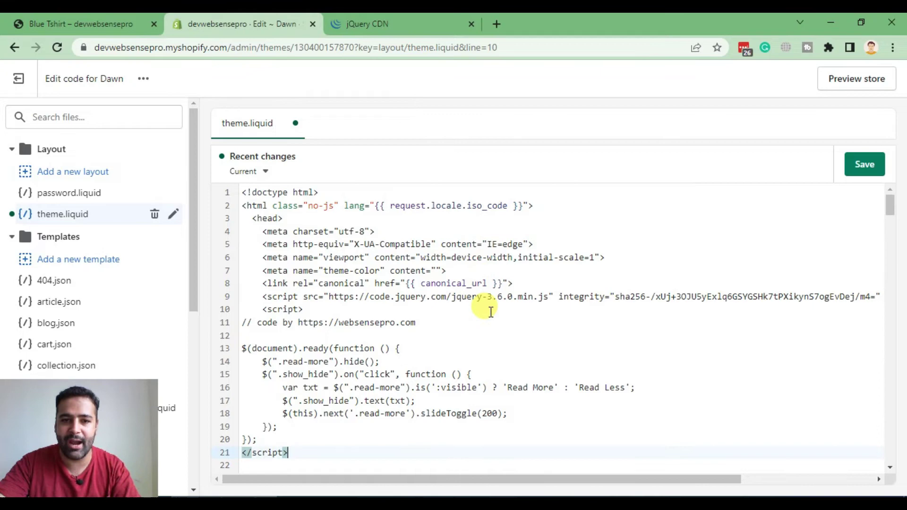
click(453, 386)
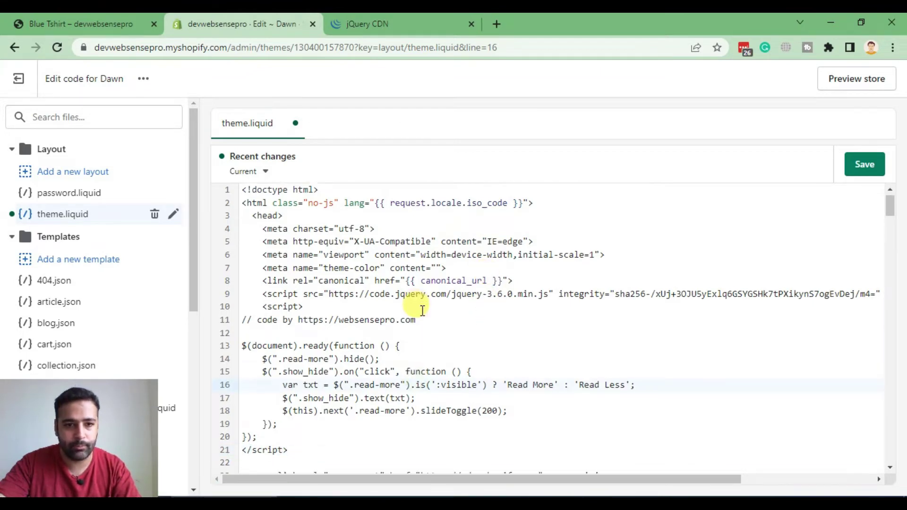
scroll(419, 305, down, 3)
scroll(420, 304, up, 3)
click(417, 332)
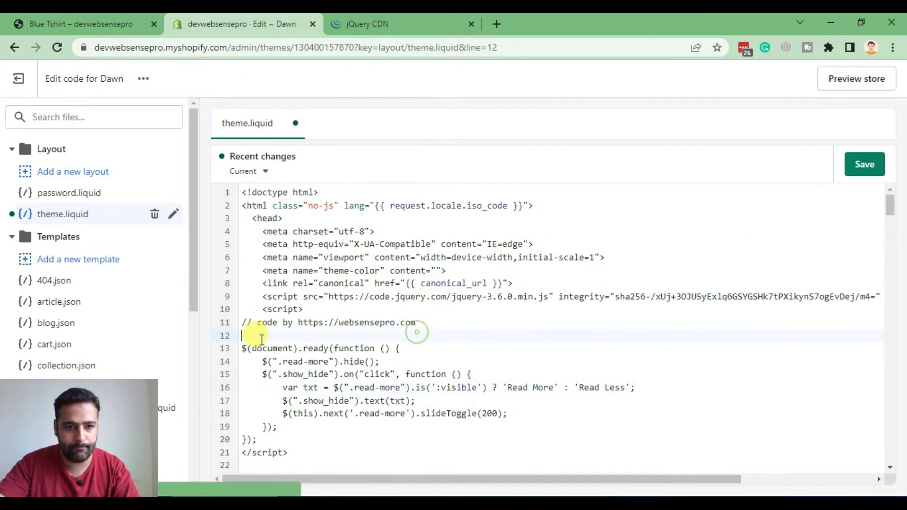
key(ctrl+z)
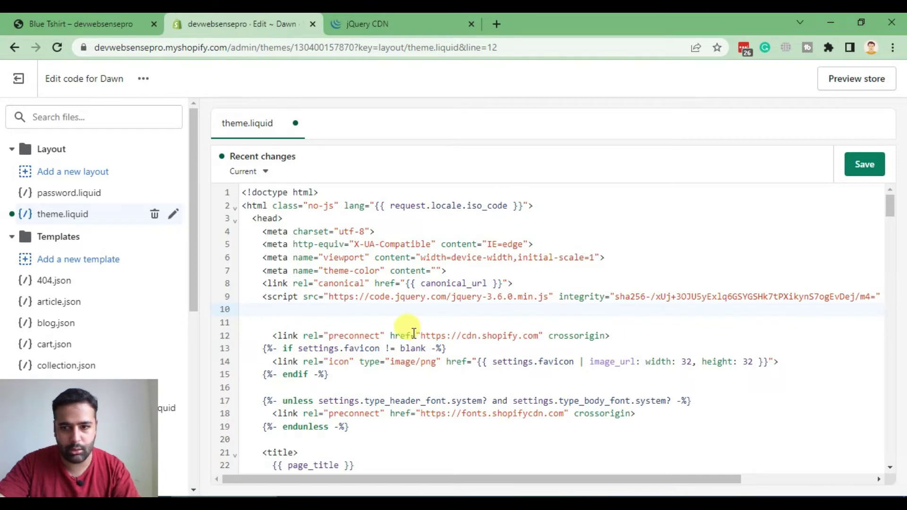
Step: Re-paste the Read More script on line 10, save theme.liquid, and view the storefront
drag(389, 480, 602, 488)
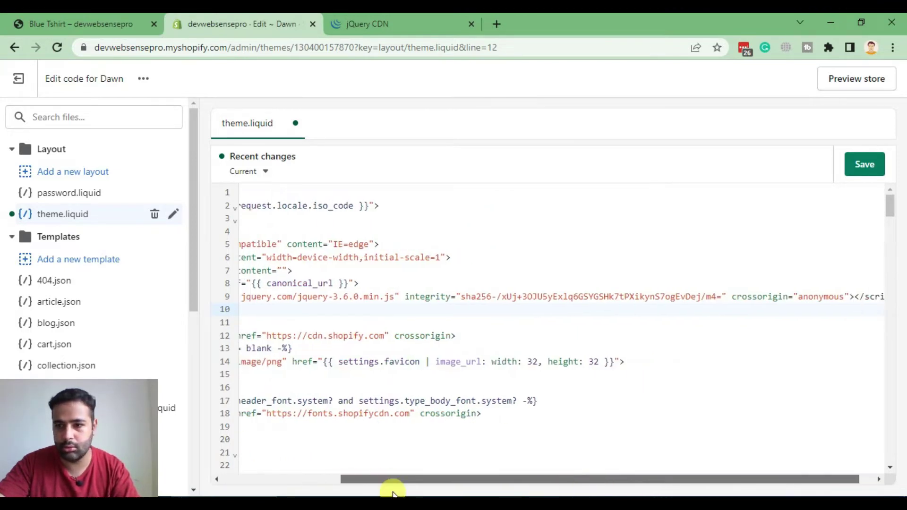
drag(392, 491, 274, 491)
click(293, 310)
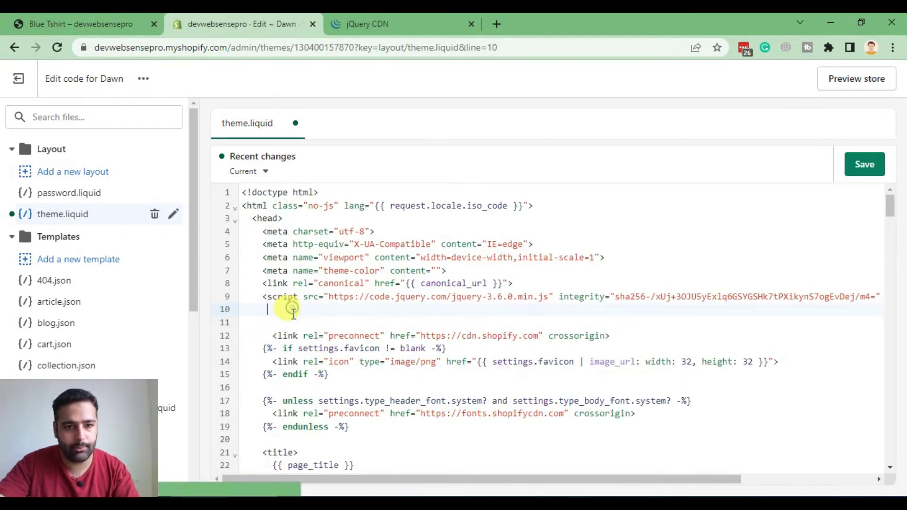
key(ctrl+v)
scroll(510, 289, down, 3)
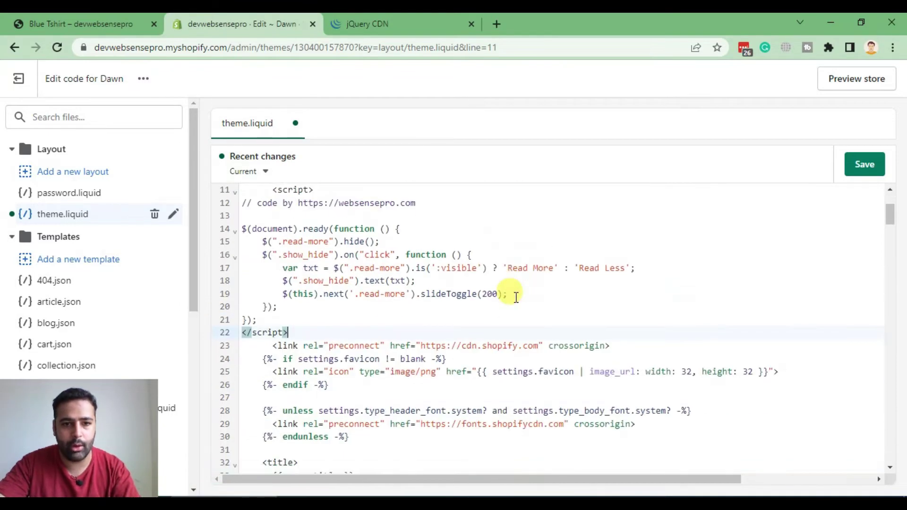
scroll(378, 326, up, 3)
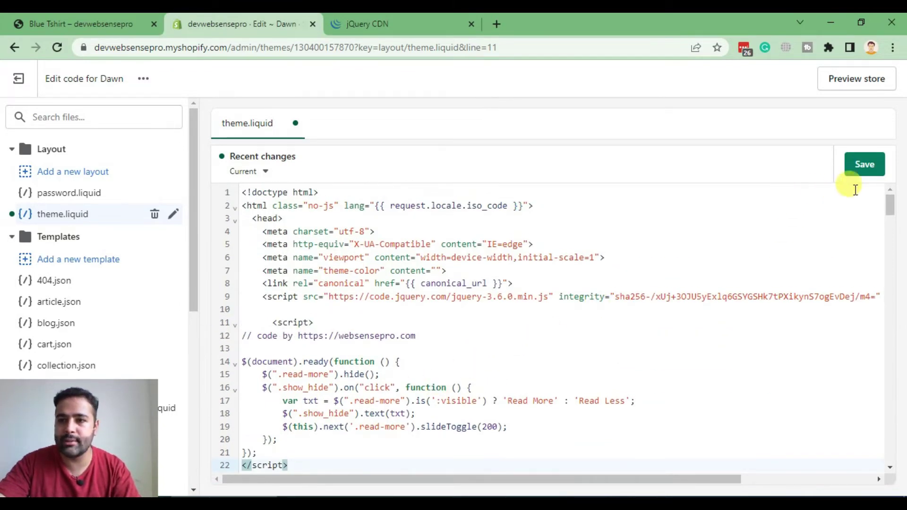
click(865, 166)
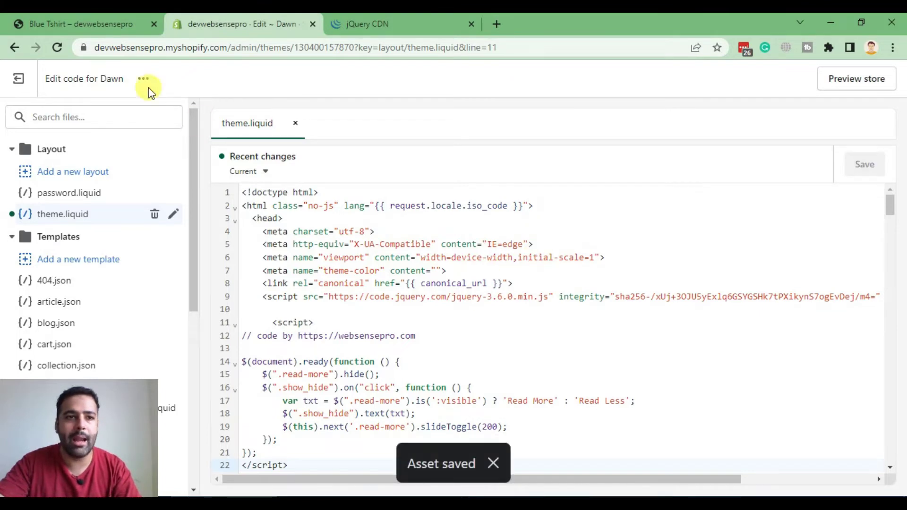
click(74, 21)
mouse_move(319, 297)
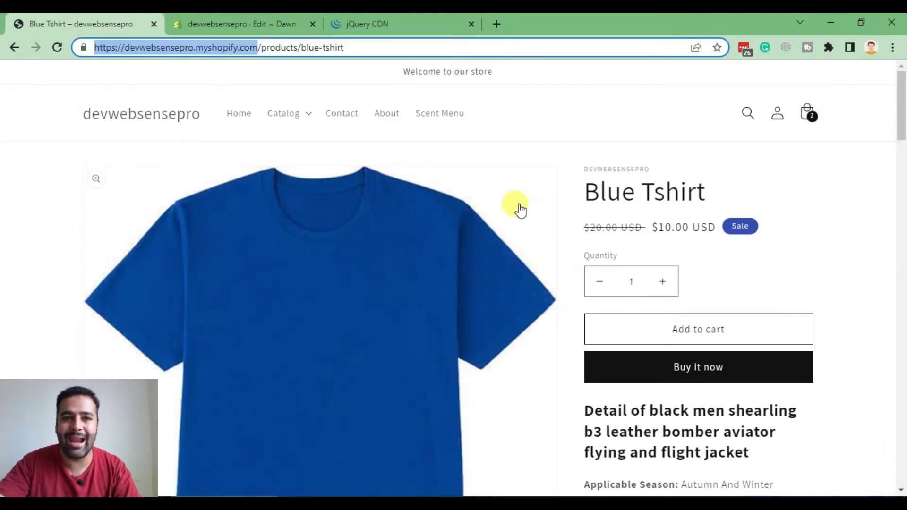
Step: Open the admin Products list, then select 'Tshirt' in the storefront product title
scroll(801, 205, down, 3)
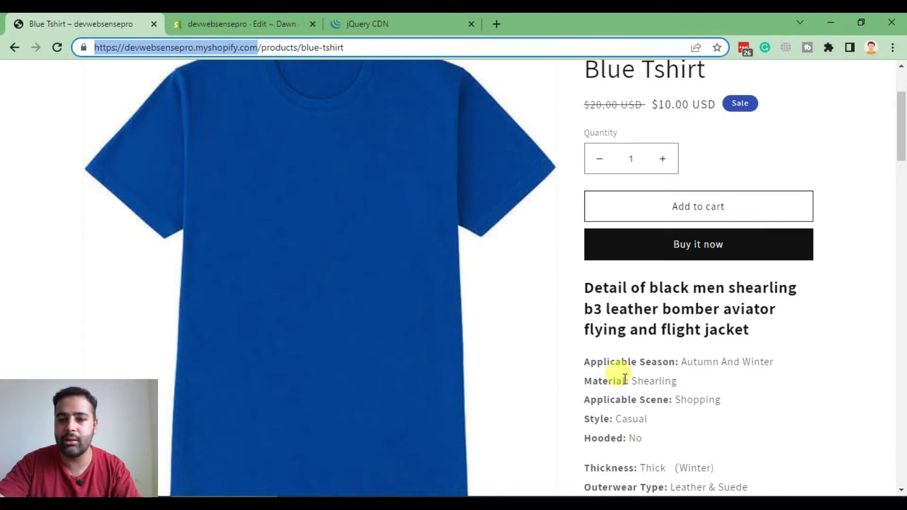
click(252, 24)
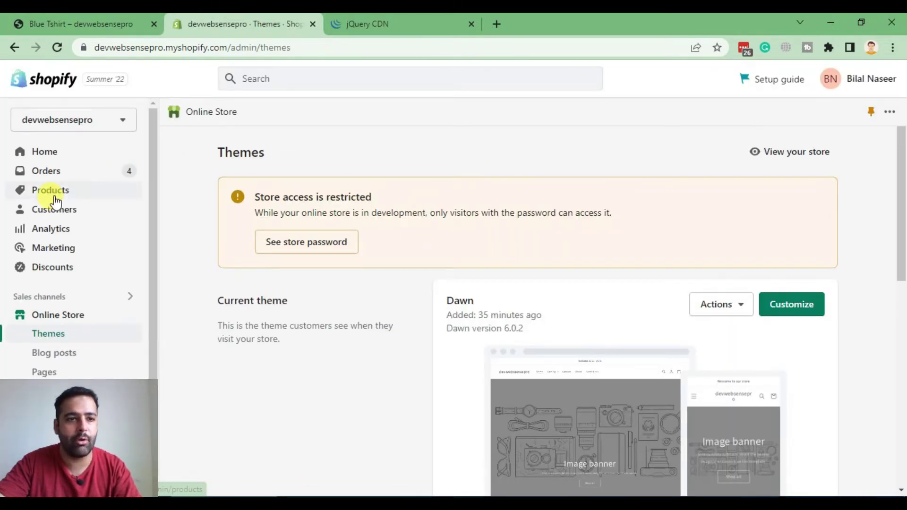
click(54, 195)
click(105, 24)
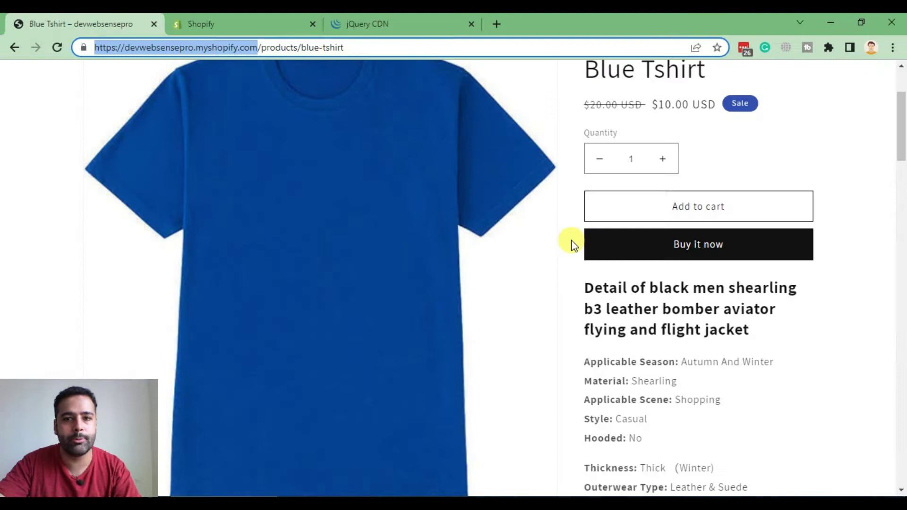
scroll(573, 244, up, 3)
double_click(653, 195)
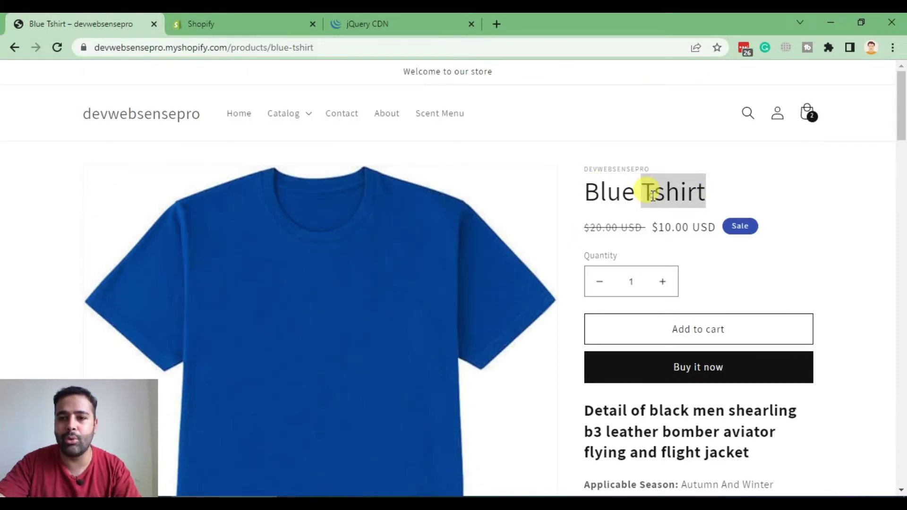
Step: Open the Blue Tshirt product from the admin Products list
click(233, 21)
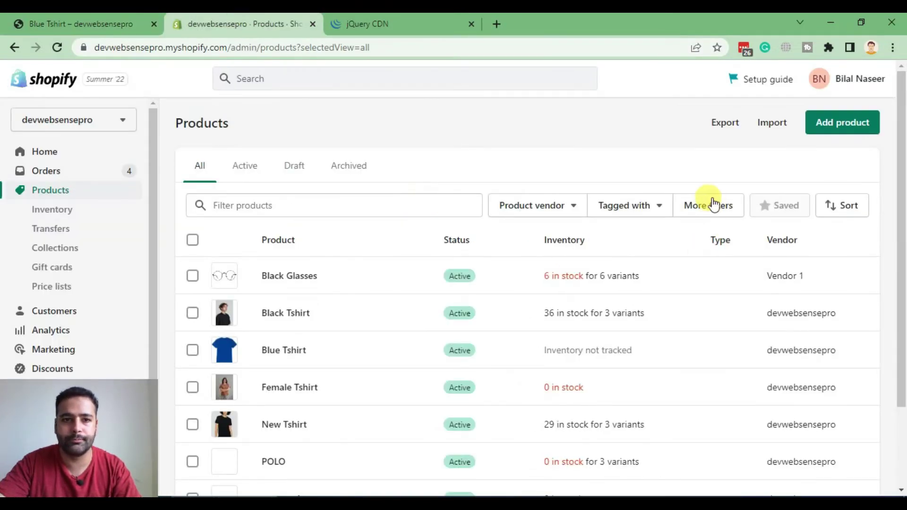
scroll(661, 218, down, 2)
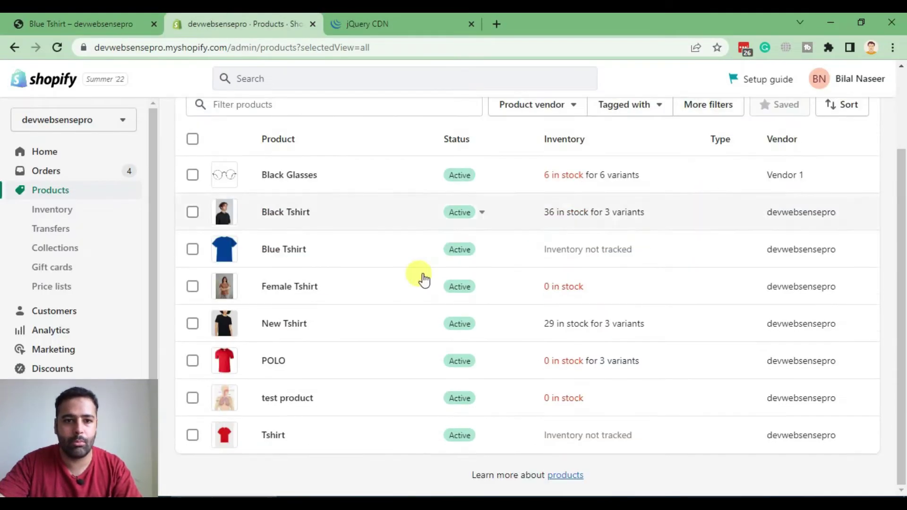
click(281, 250)
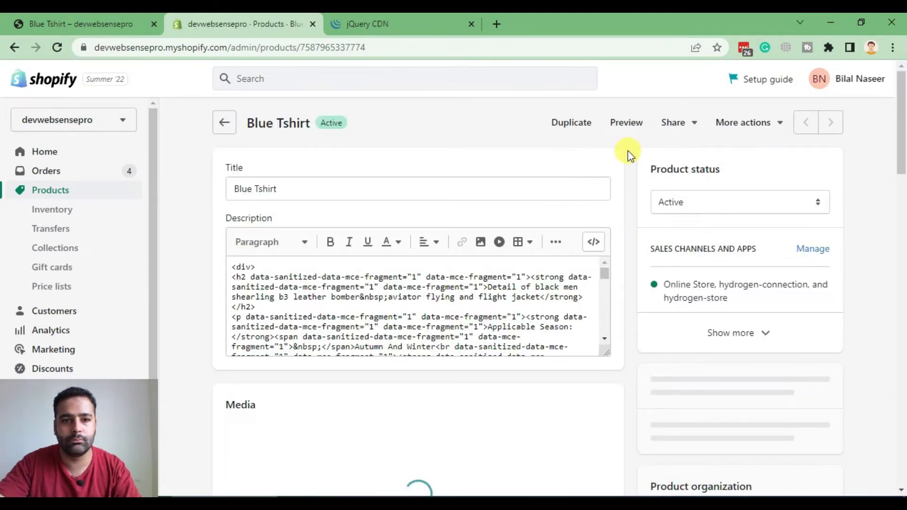
scroll(633, 213, down, 3)
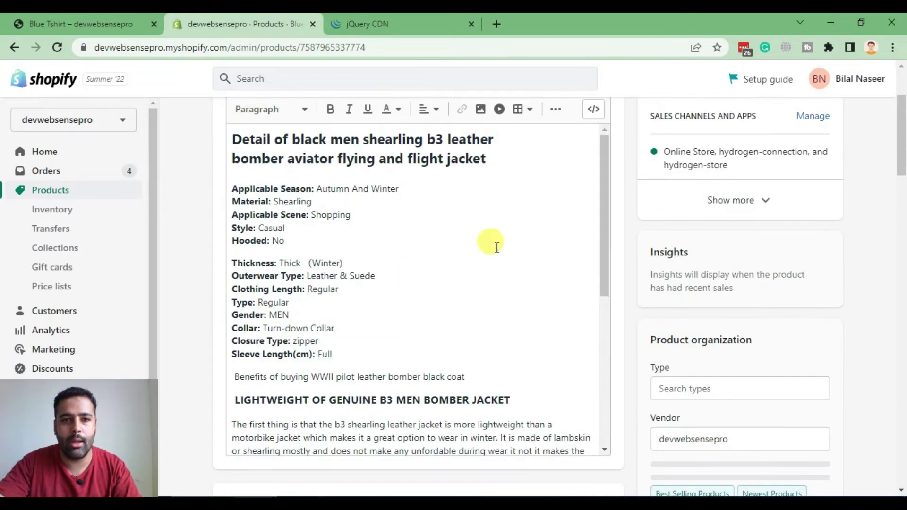
scroll(472, 255, up, 3)
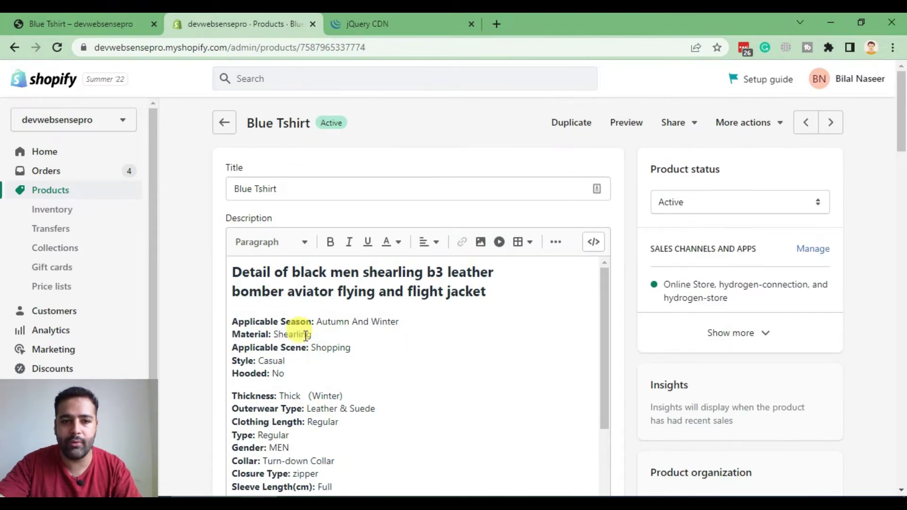
scroll(284, 288, down, 3)
scroll(340, 302, down, 4)
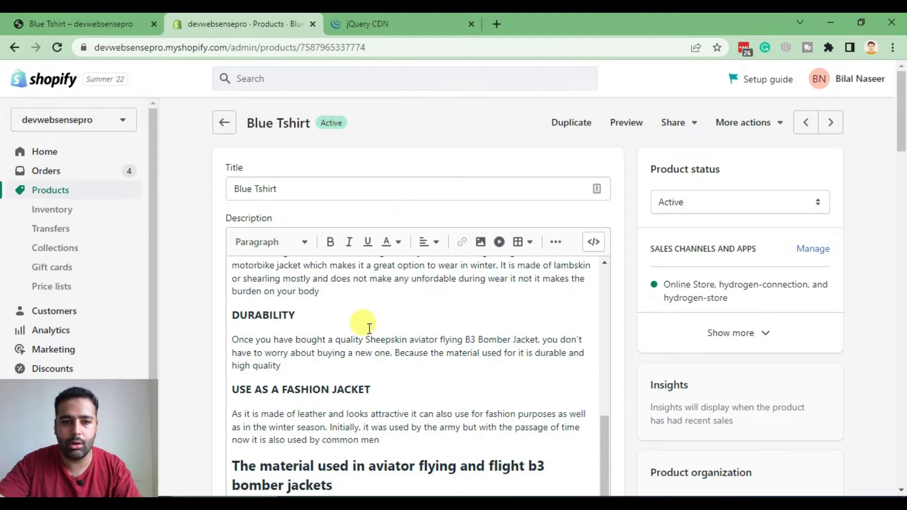
scroll(392, 340, up, 7)
Step: Switch the Description editor to Show HTML and scroll through the raw source
click(593, 242)
scroll(479, 331, down, 2)
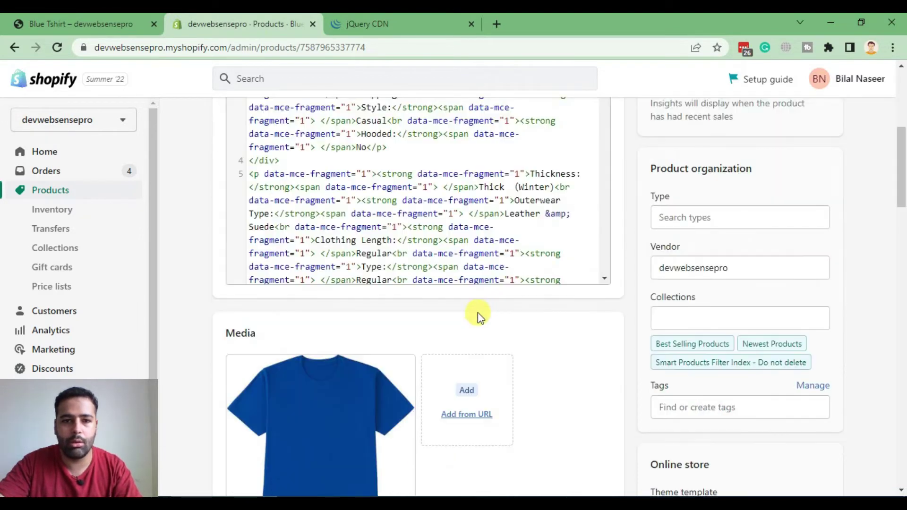
scroll(486, 312, up, 3)
scroll(491, 326, up, 3)
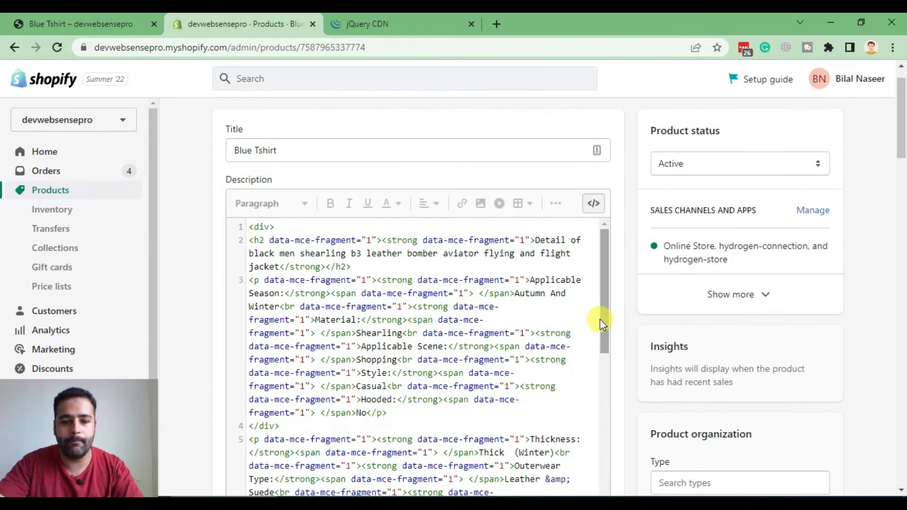
scroll(461, 293, down, 2)
scroll(419, 303, down, 6)
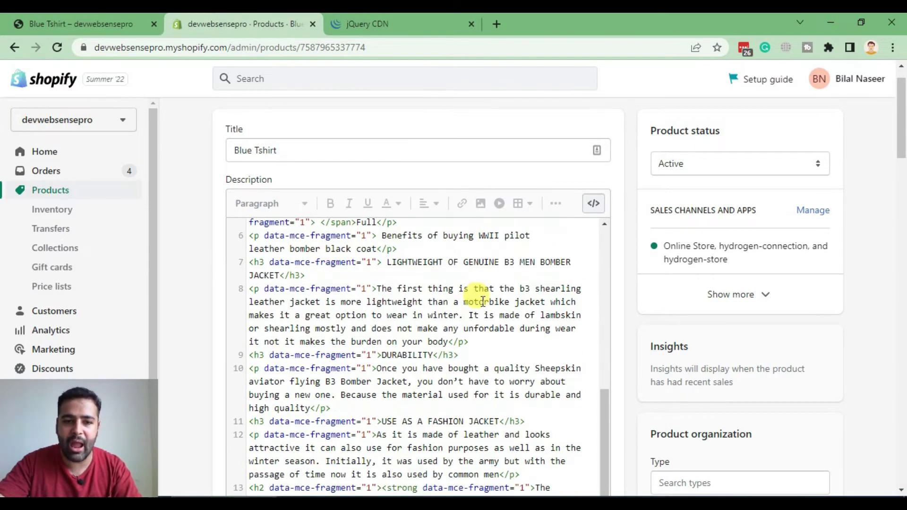
scroll(479, 289, up, 4)
scroll(448, 307, up, 5)
scroll(330, 279, up, 1)
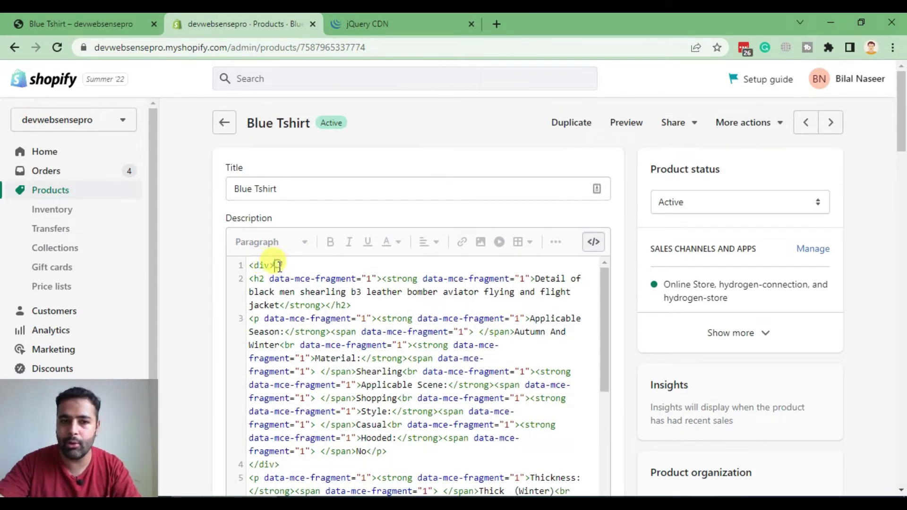
Step: Add class="read-more" to the opening div on line 1 of the description HTML
key(Left)
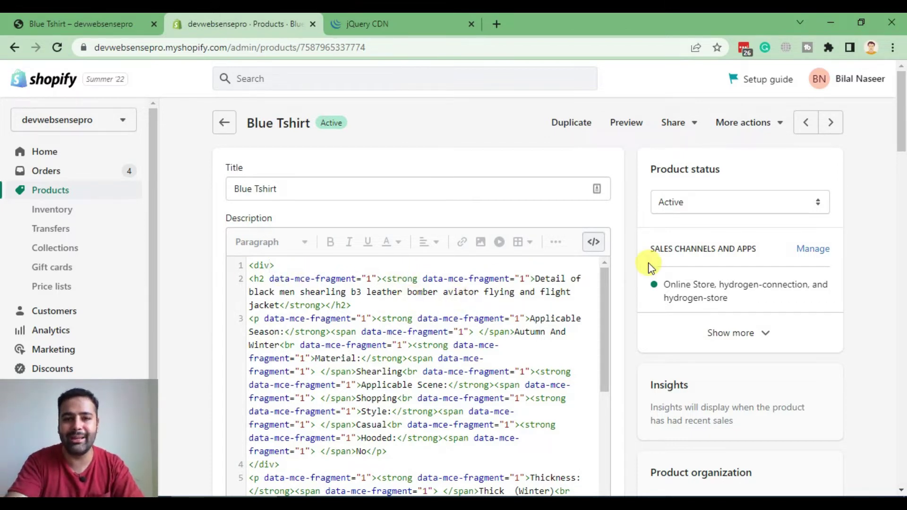
text(class="read-)
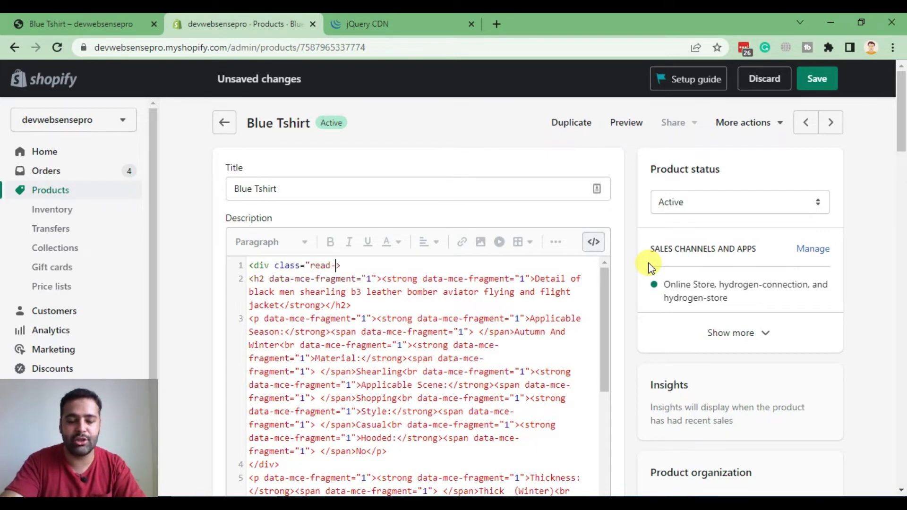
text(")
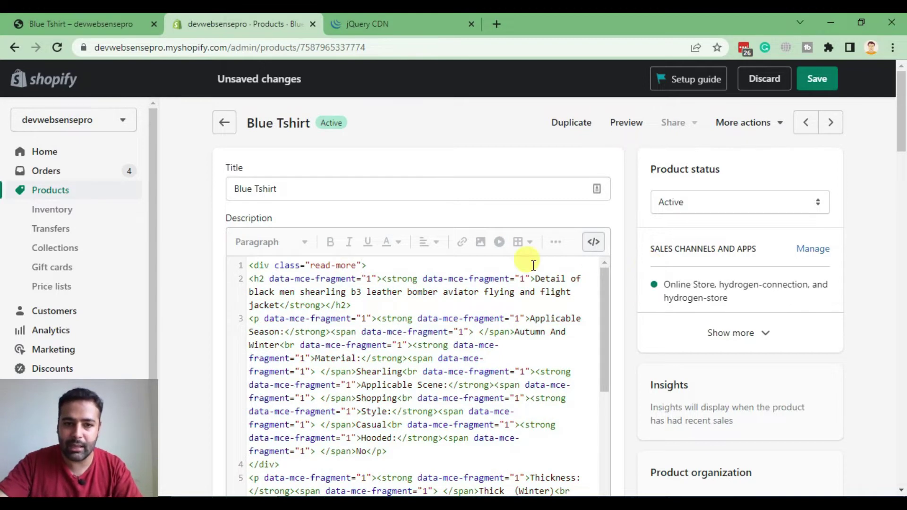
drag(296, 265, 353, 265)
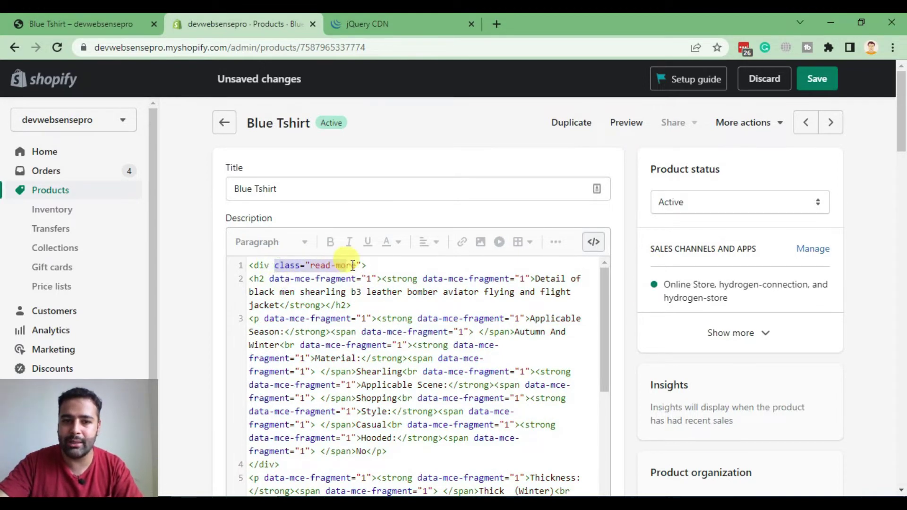
Step: Preview the description as formatted text, then return to the HTML source at its top
click(594, 252)
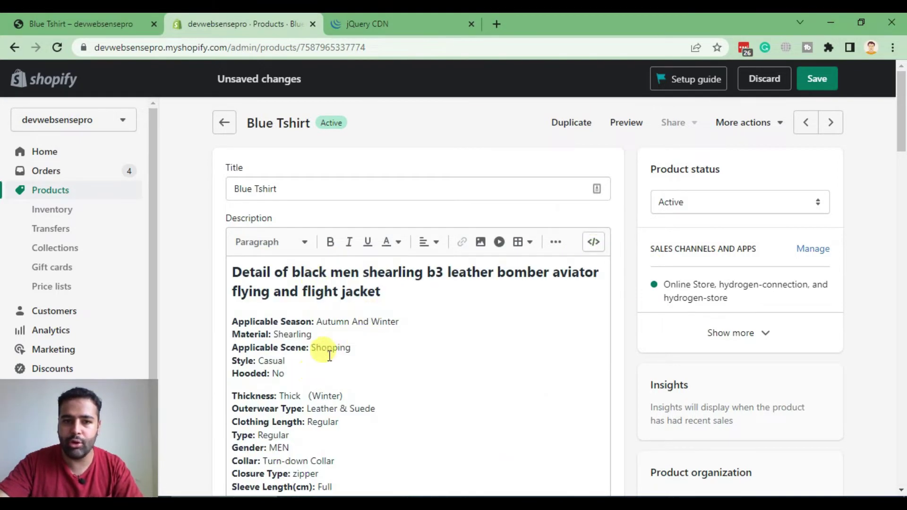
click(595, 242)
scroll(315, 301, down, 5)
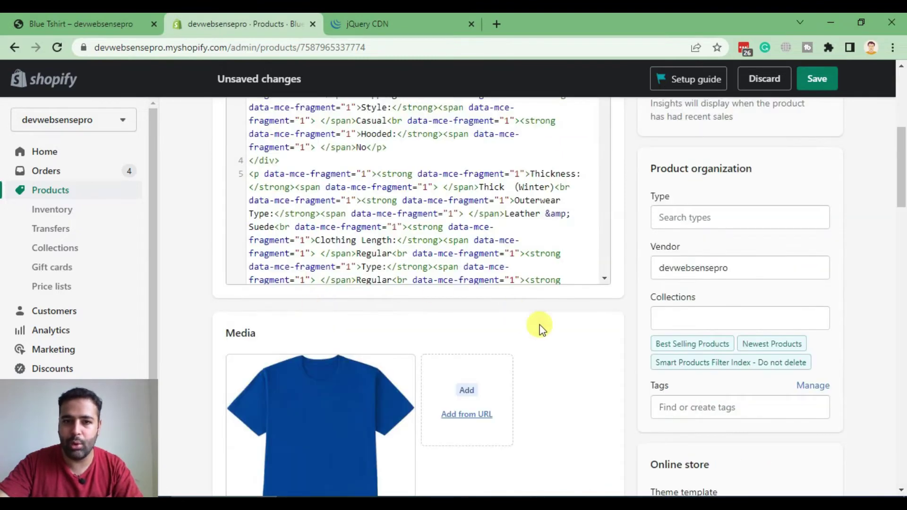
scroll(540, 329, up, 5)
scroll(597, 364, up, 1)
click(377, 265)
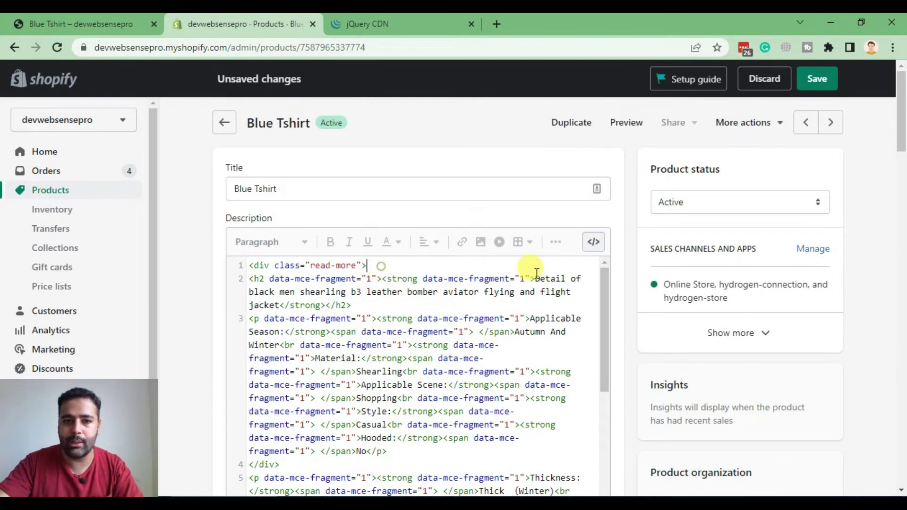
Step: Insert a show_hide 'Read More' anchor line above the read-more div
key(Return)
key(Return)
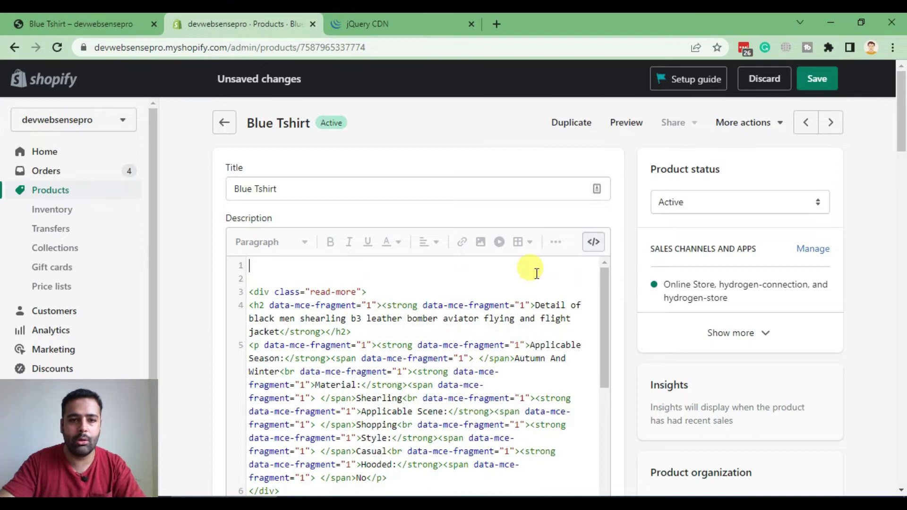
key(BackSpace)
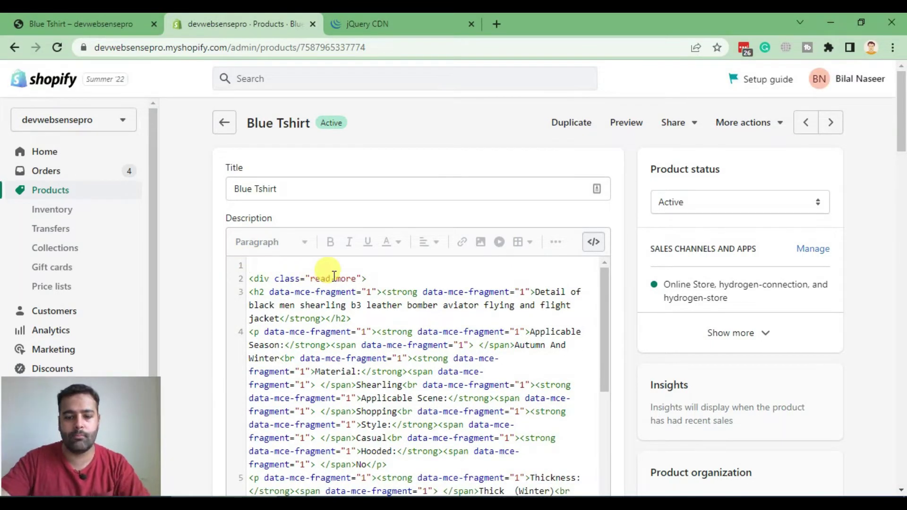
text(<a class="show_)
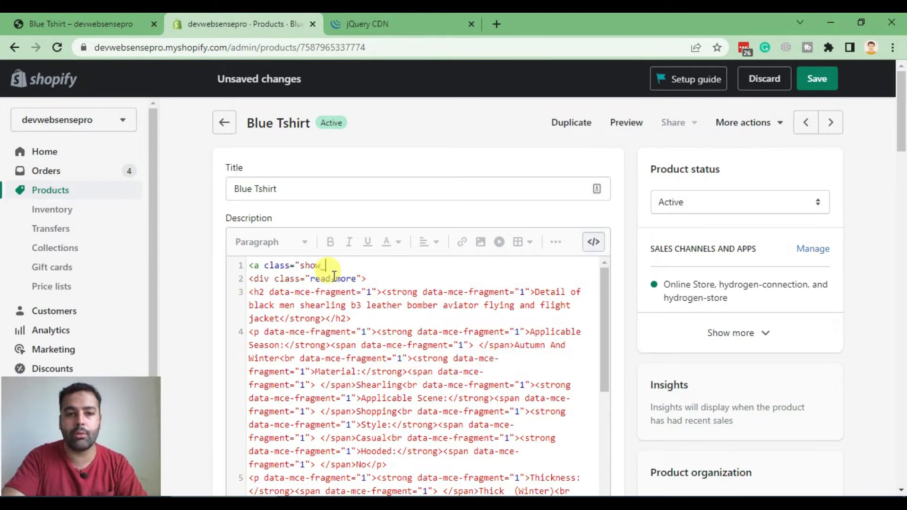
text(hide">Read M)
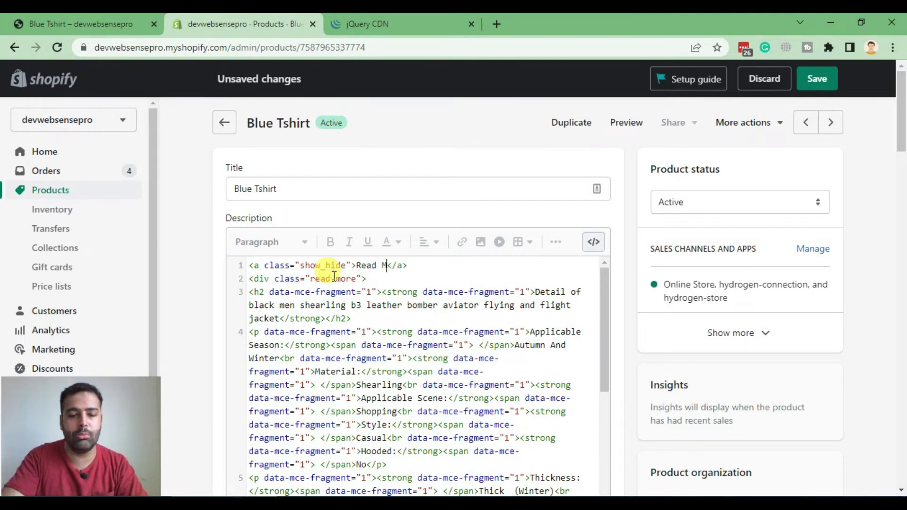
text(ore)
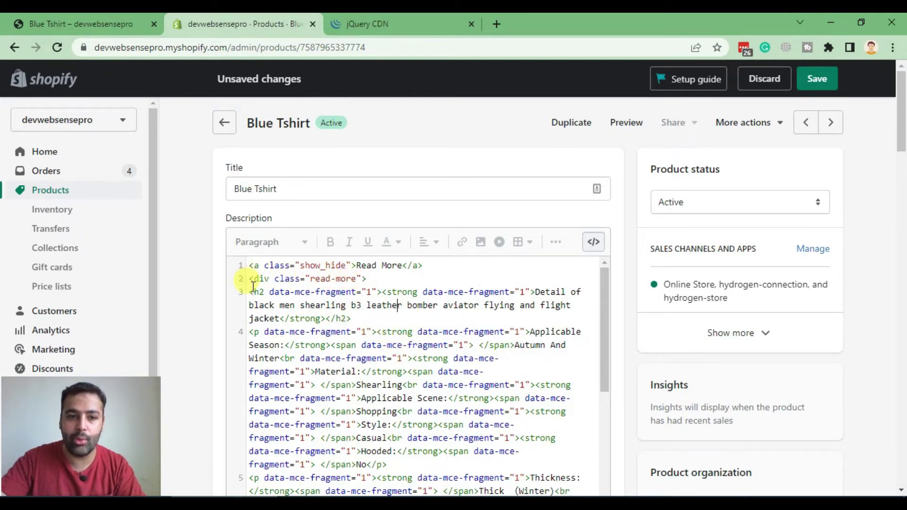
Step: Review the Read More link and read-more container code, then save the product
drag(248, 280, 379, 279)
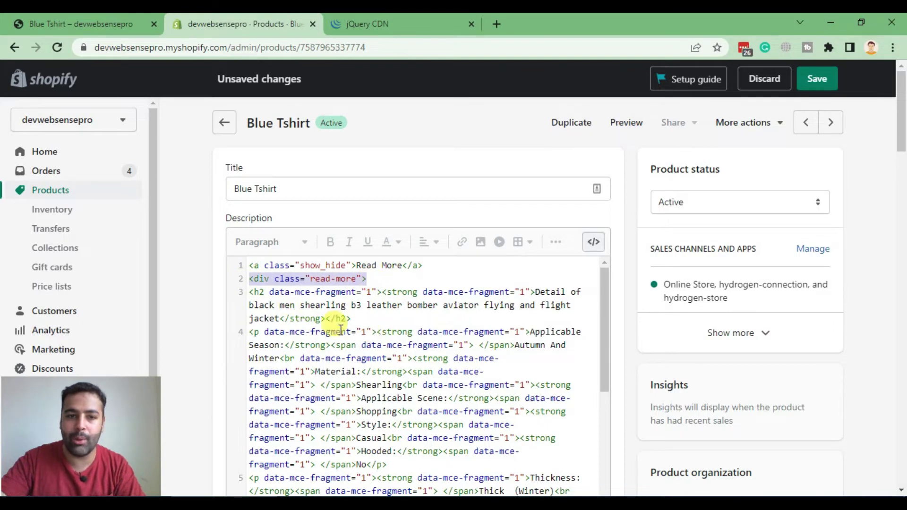
drag(245, 302, 439, 461)
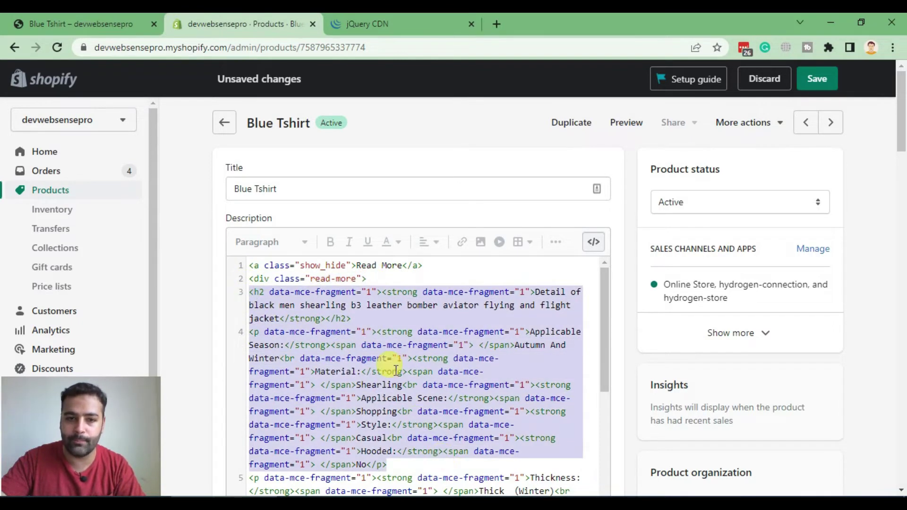
click(397, 371)
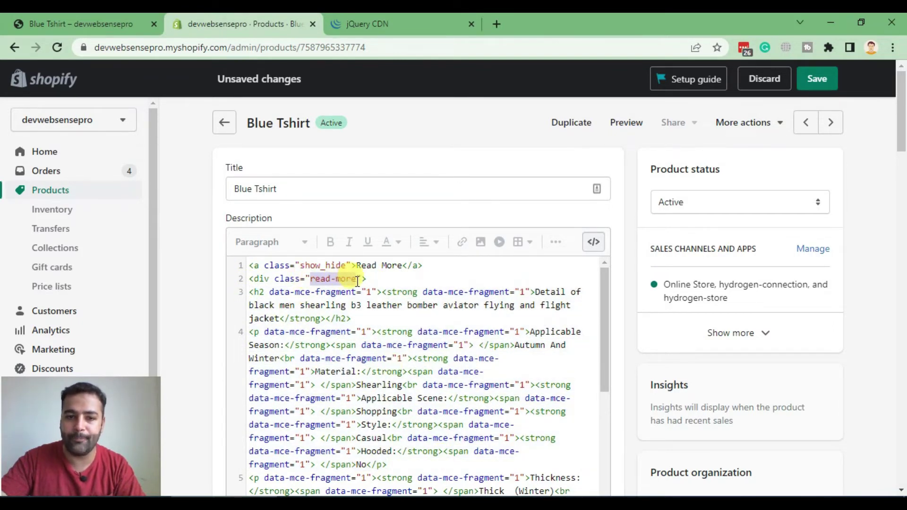
mouse_move(423, 265)
mouse_down()
mouse_move(253, 268)
mouse_move(338, 265)
mouse_up()
click(283, 305)
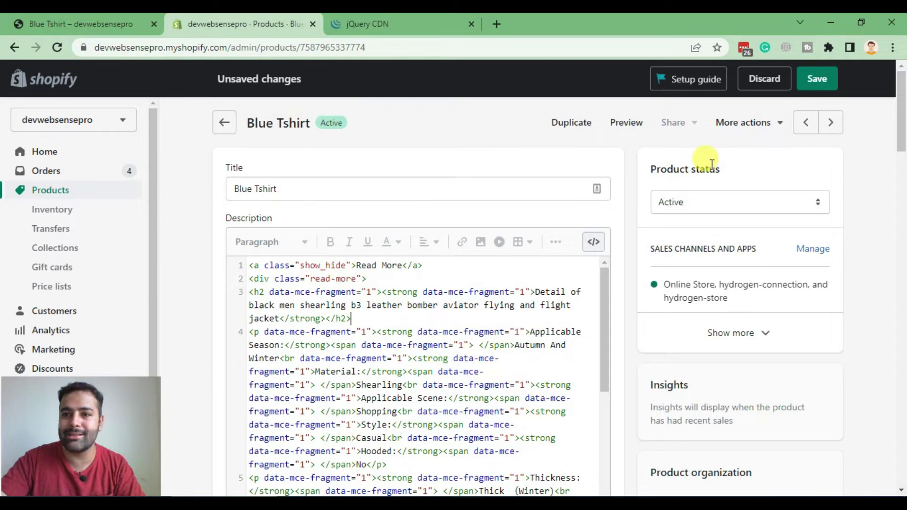
click(820, 77)
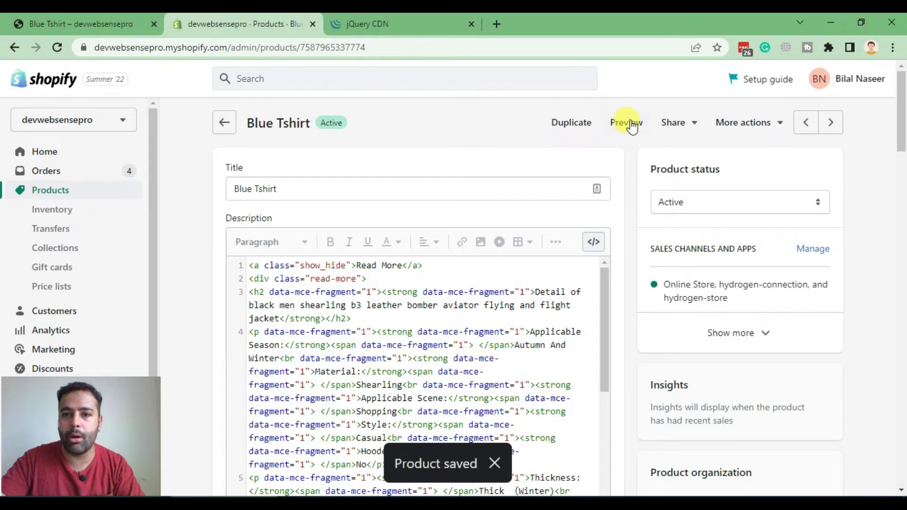
Step: Open the Blue Tshirt storefront preview and expand the description with Read More
click(620, 135)
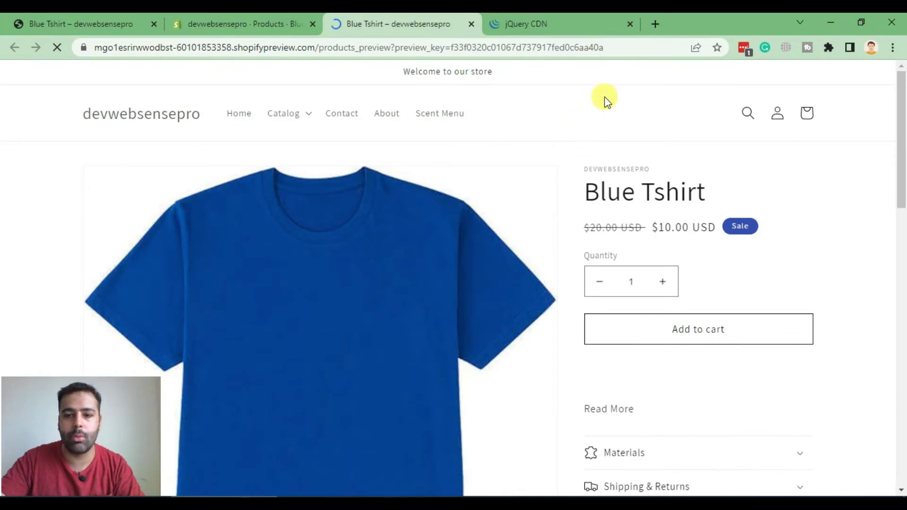
scroll(900, 175, down, 2)
scroll(858, 189, down, 2)
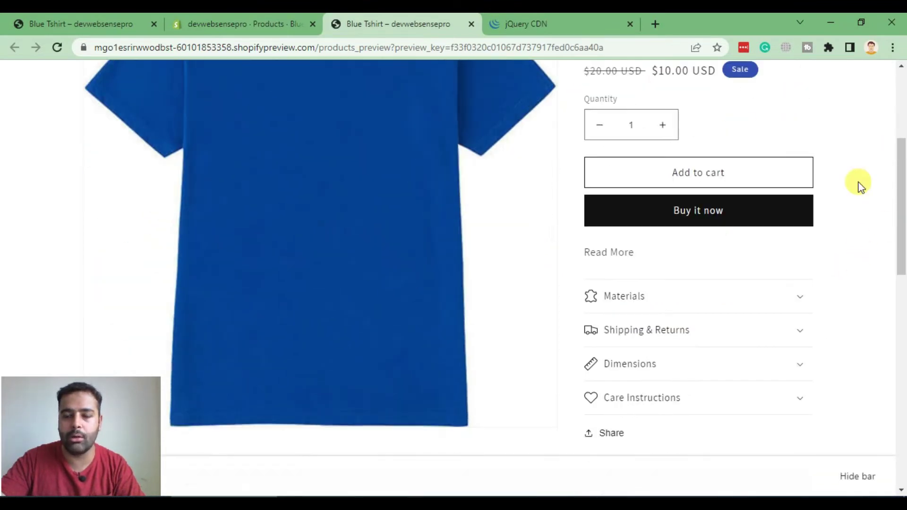
scroll(859, 186, down, 1)
click(608, 200)
Step: Scroll through the expanded description and check the Read More link text
scroll(816, 210, down, 3)
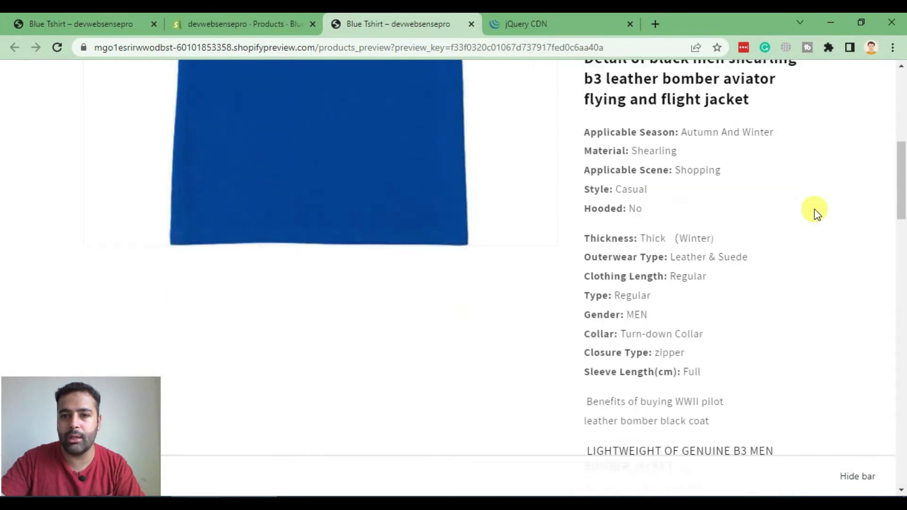
scroll(816, 211, down, 6)
scroll(816, 213, down, 5)
scroll(814, 212, up, 5)
scroll(809, 213, up, 5)
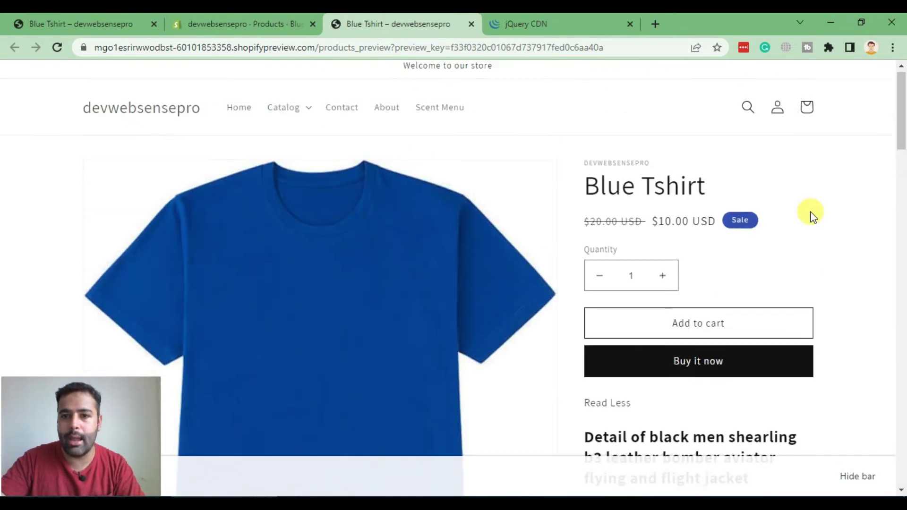
scroll(809, 213, down, 2)
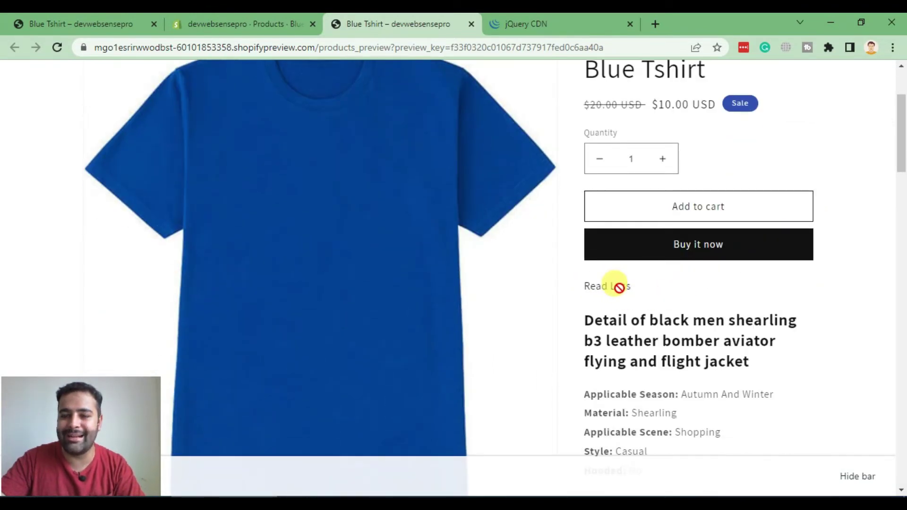
scroll(635, 229, down, 5)
scroll(724, 215, up, 3)
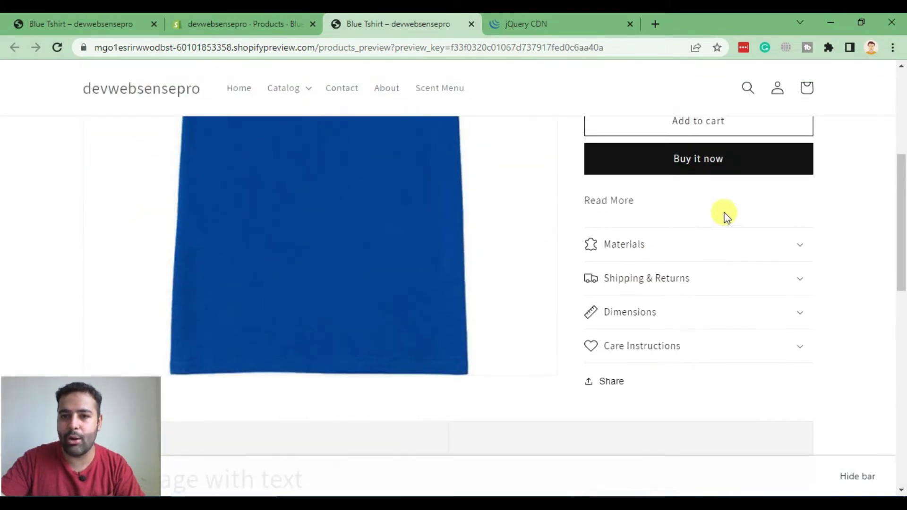
scroll(815, 141, up, 3)
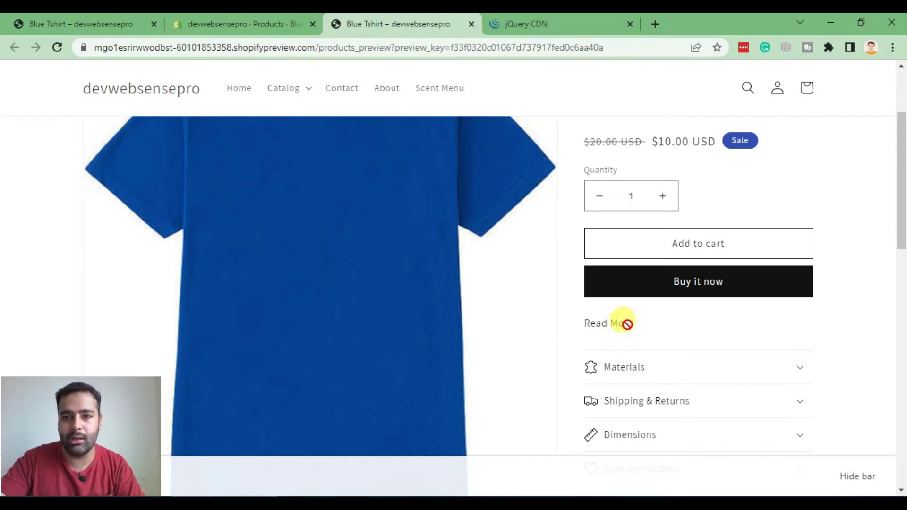
drag(658, 324, 587, 325)
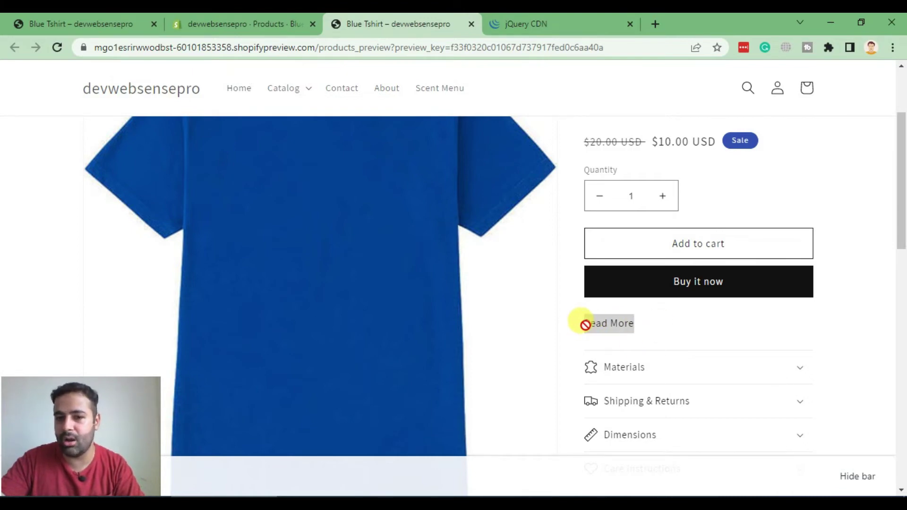
click(712, 341)
scroll(858, 324, up, 2)
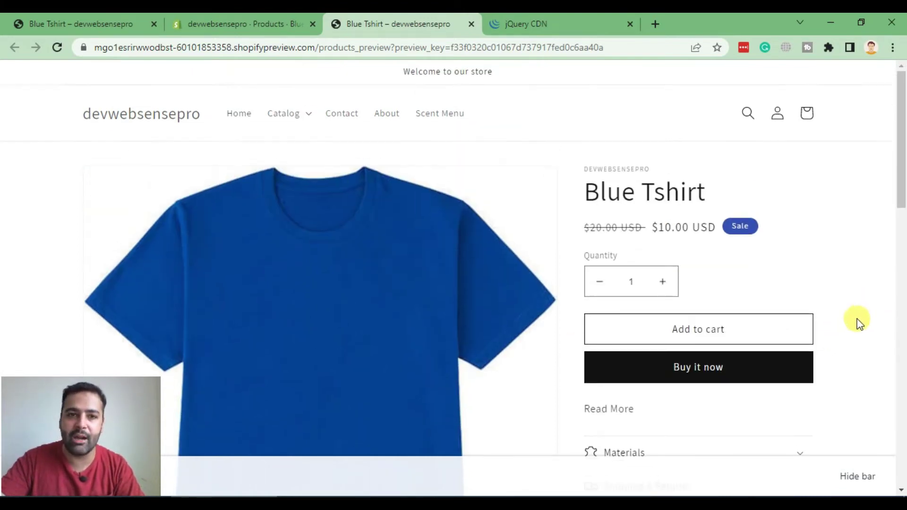
Step: Go to Online Store > Themes, open Dawn's code editor and search theme files for 'base'
click(283, 23)
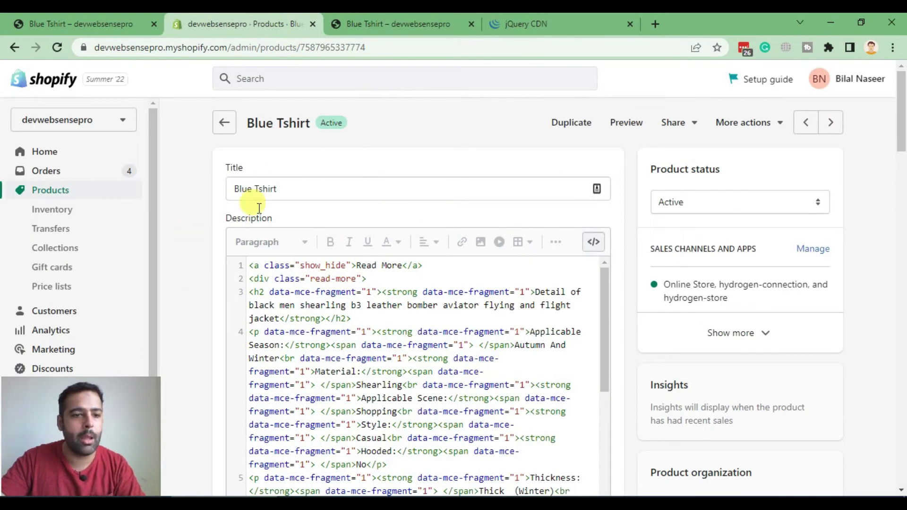
drag(90, 427, 836, 426)
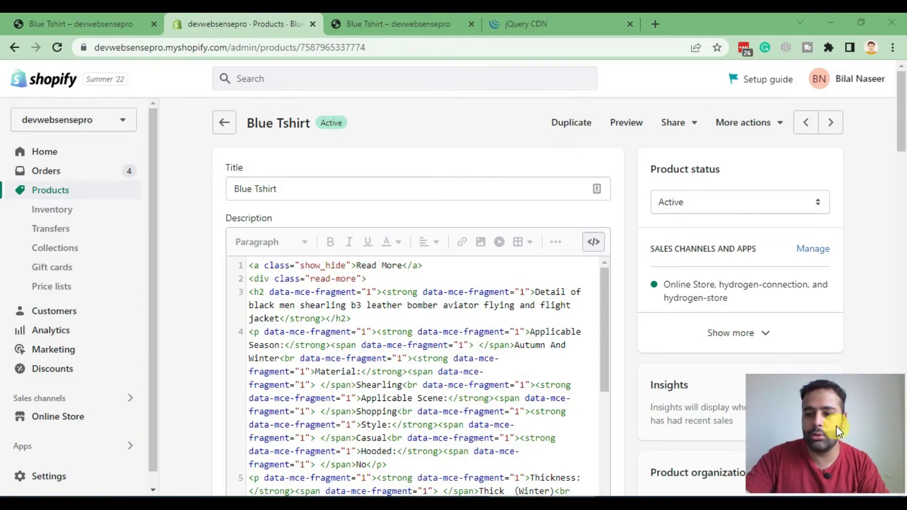
drag(836, 426, 839, 430)
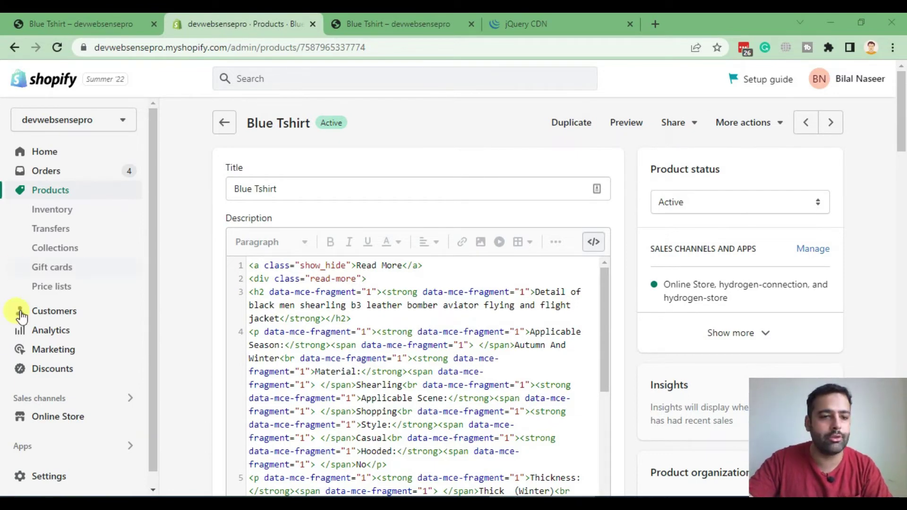
click(45, 416)
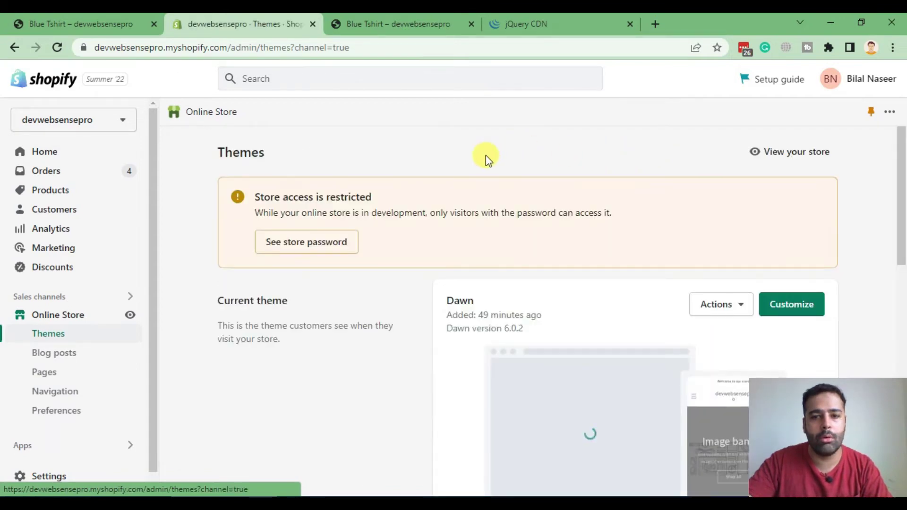
scroll(485, 156, down, 3)
click(732, 177)
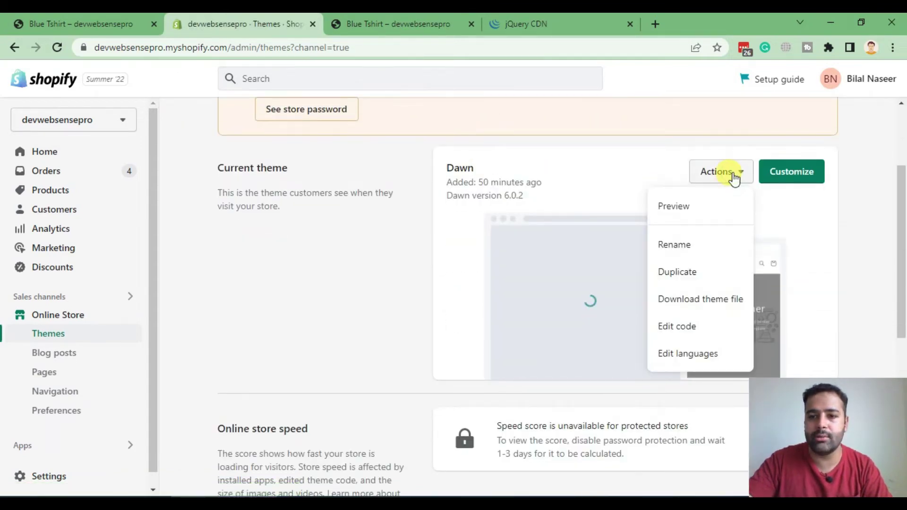
click(680, 334)
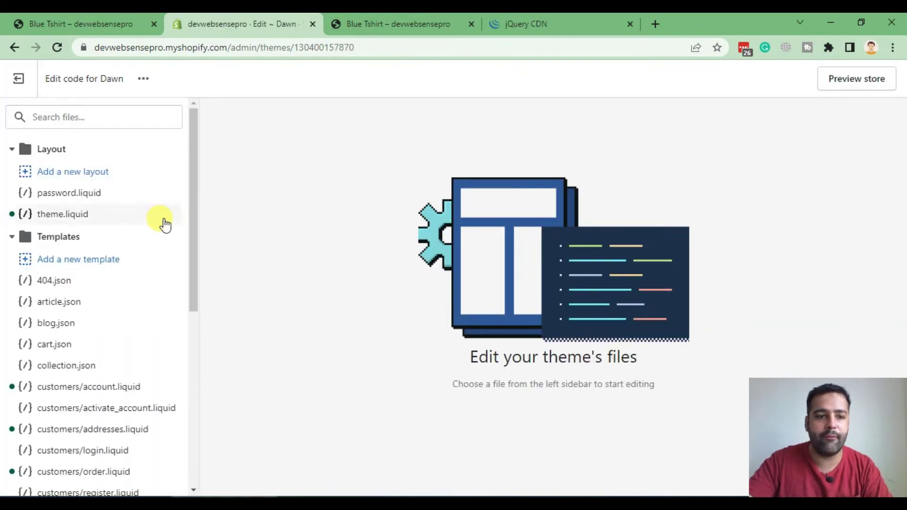
click(97, 116)
text(base)
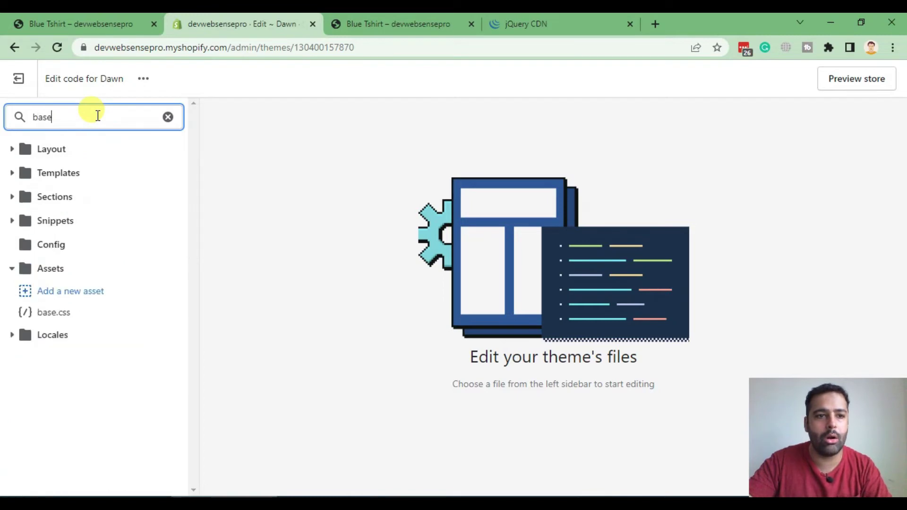
Step: Open base.css and add a blank line at the end of the file
click(61, 312)
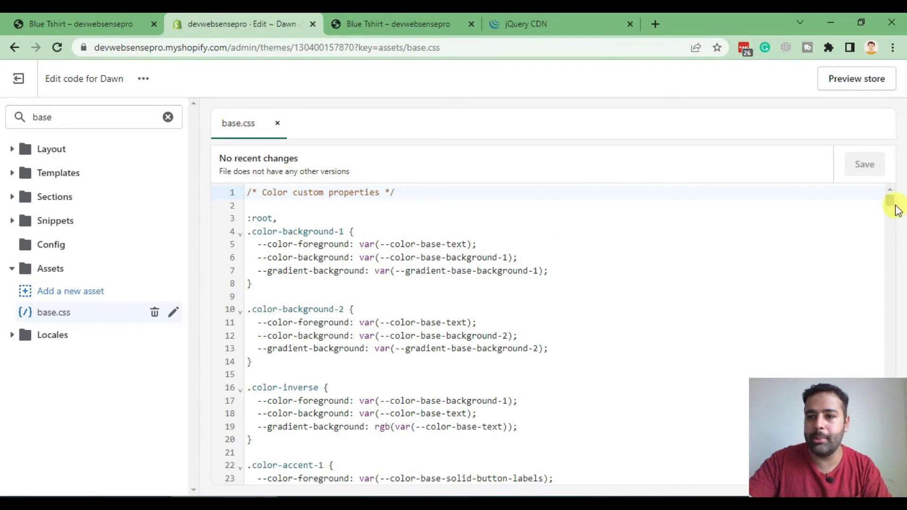
drag(894, 207, 902, 472)
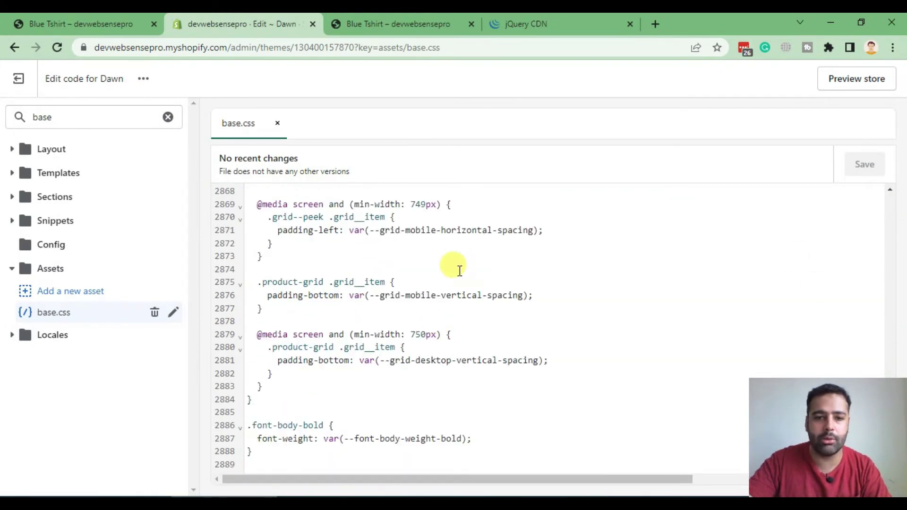
click(265, 464)
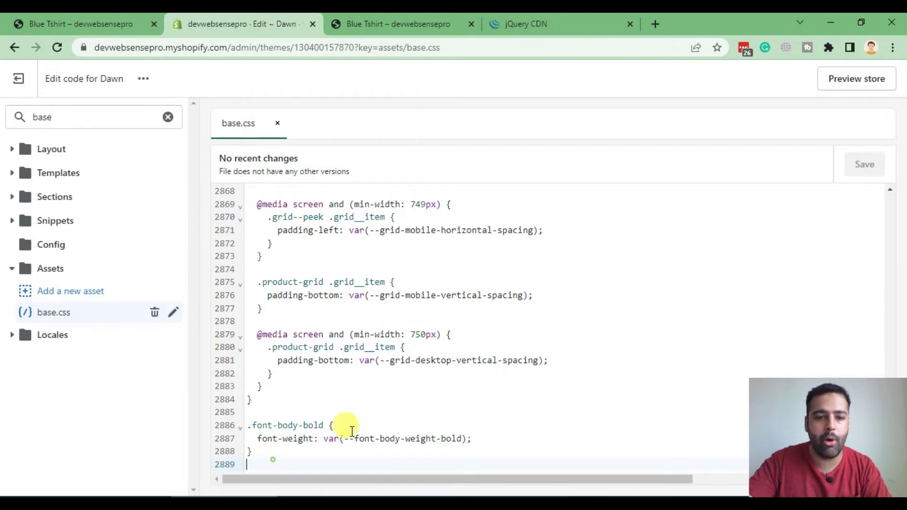
key(Return)
key(Return)
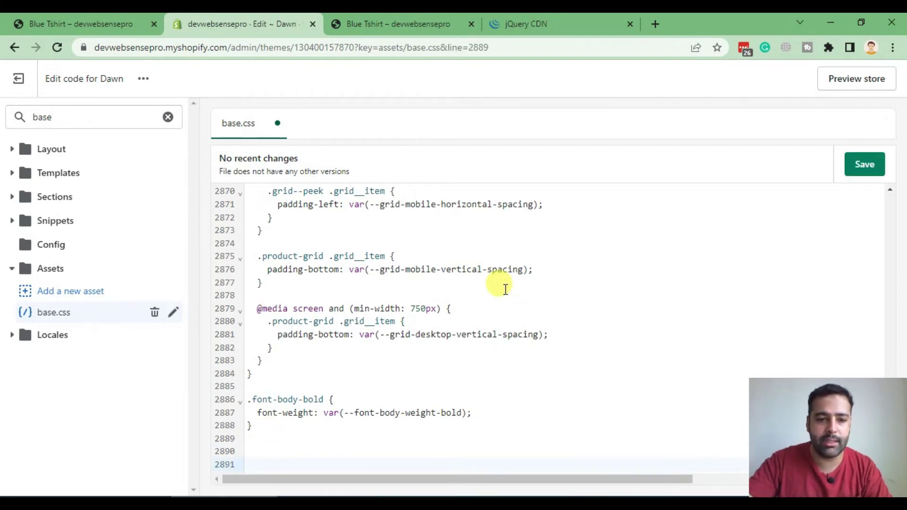
Step: Paste the prepared .show_hide CSS rule from the notes at the end of base.css
key(alt+Tab)
scroll(364, 258, up, 6)
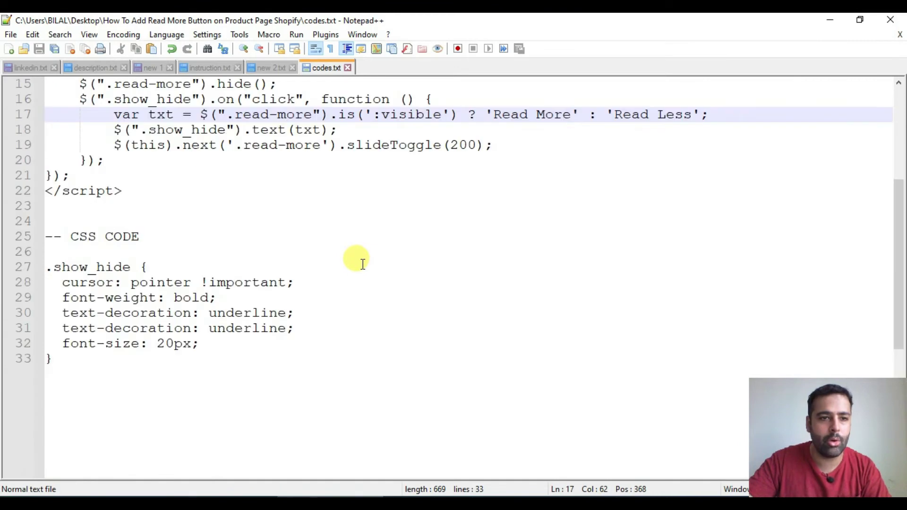
click(65, 370)
drag(65, 370, 45, 267)
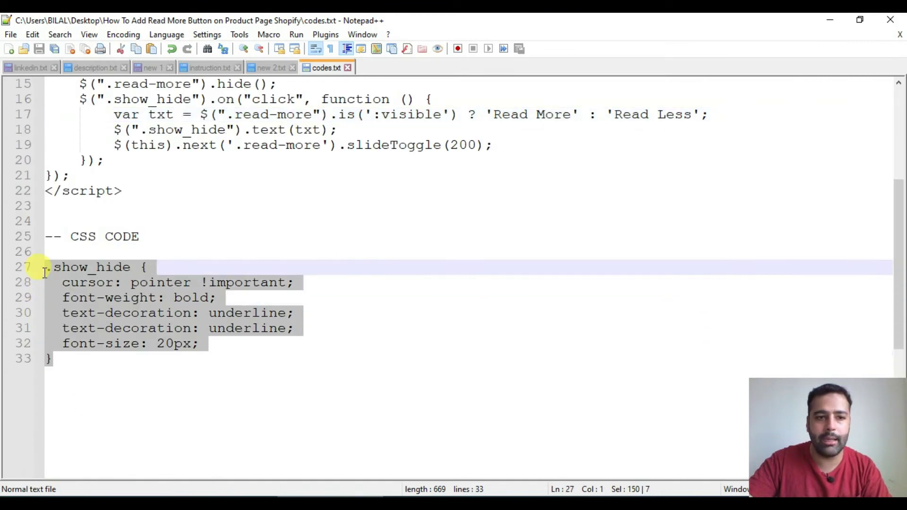
key(ctrl+c)
key(alt+Tab)
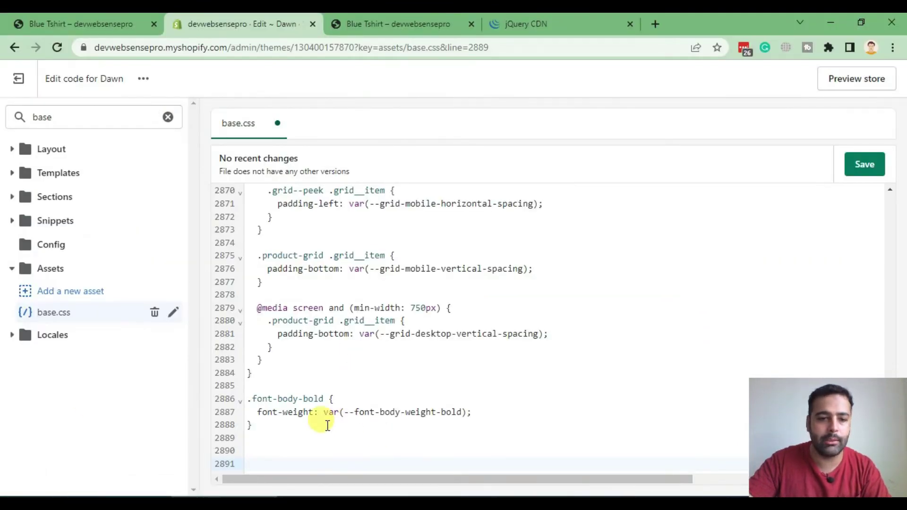
key(ctrl+v)
click(265, 361)
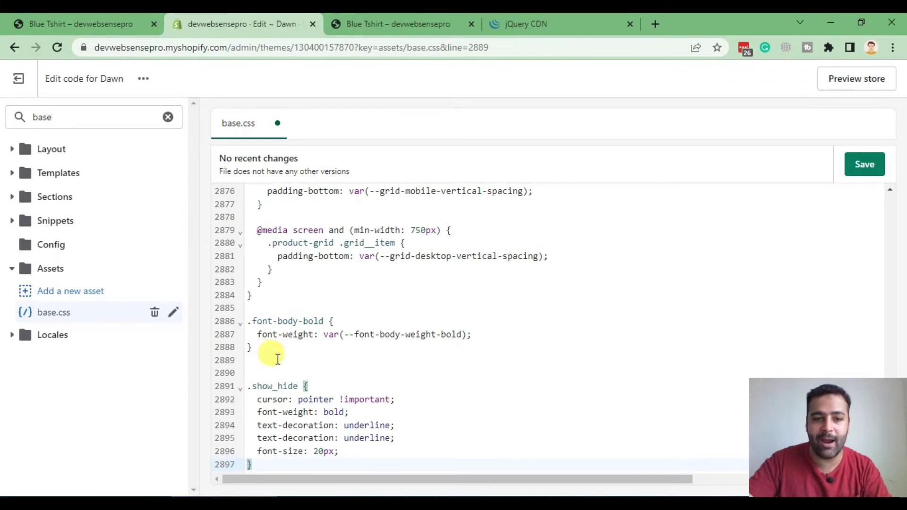
key(BackSpace)
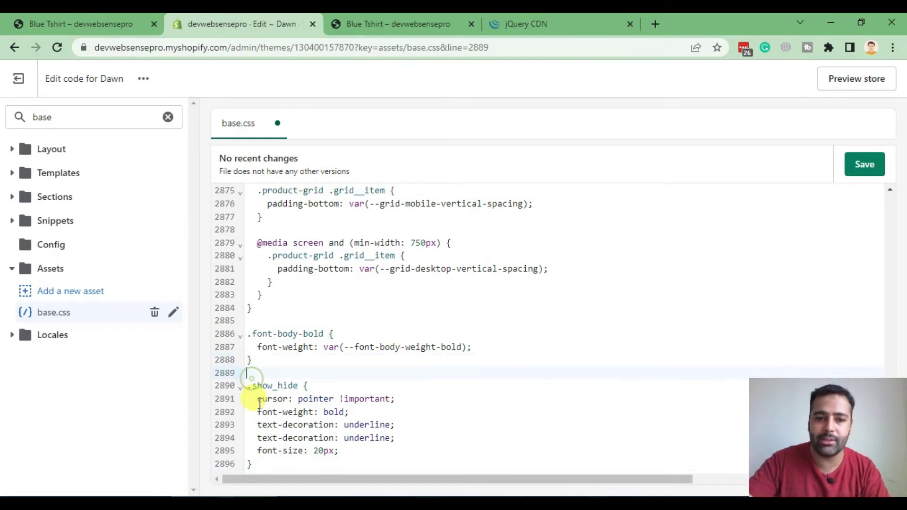
Step: Delete the duplicate text-decoration underline line from .show_hide and save base.css
drag(257, 398, 402, 400)
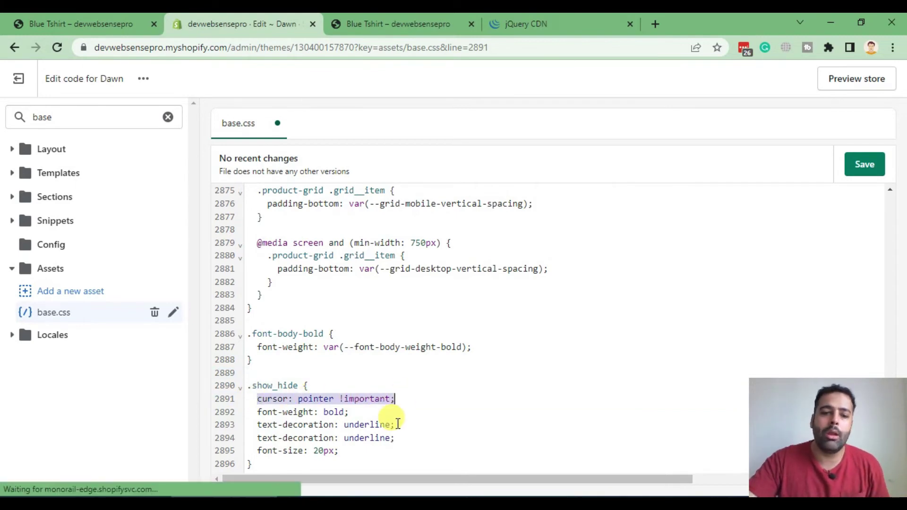
drag(350, 412, 253, 413)
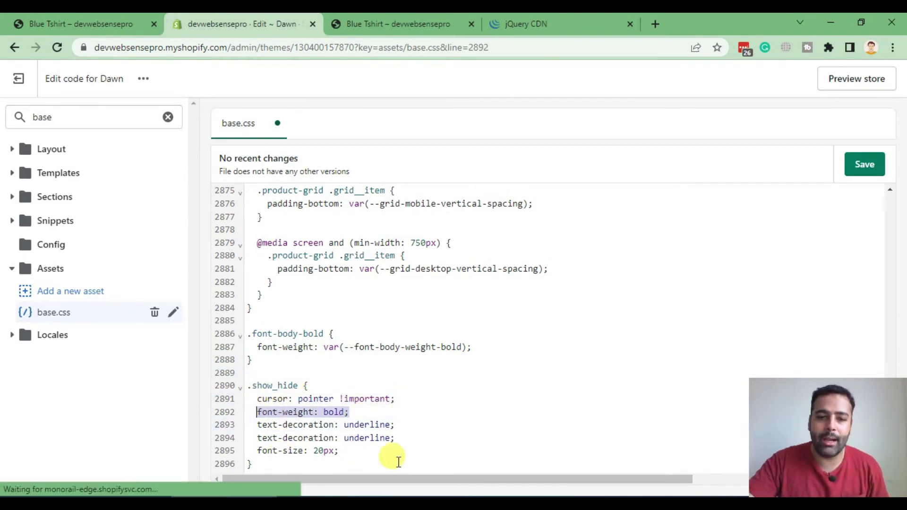
click(399, 424)
drag(254, 425, 313, 424)
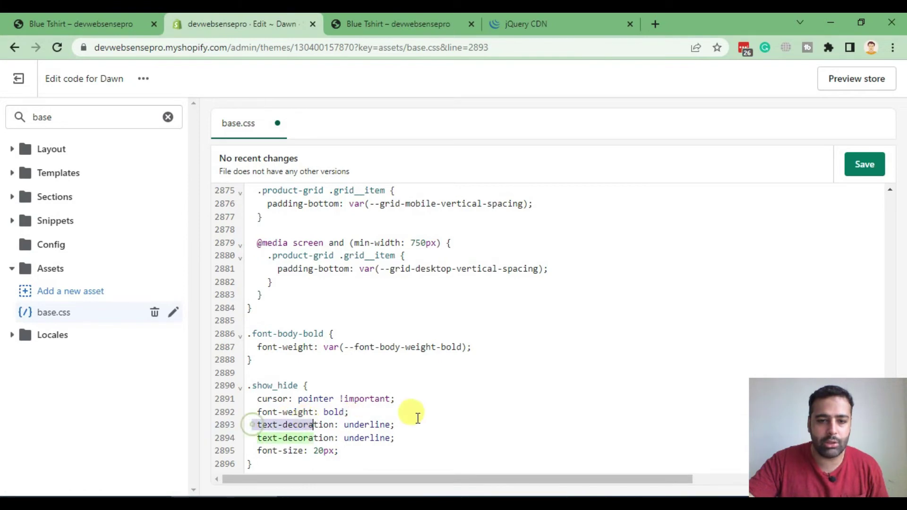
click(415, 437)
key(shift+Home)
key(BackSpace)
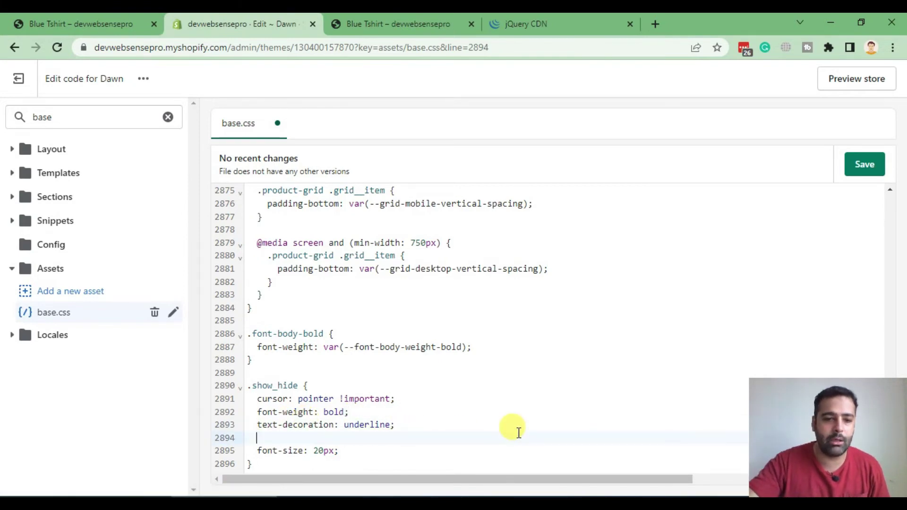
key(BackSpace)
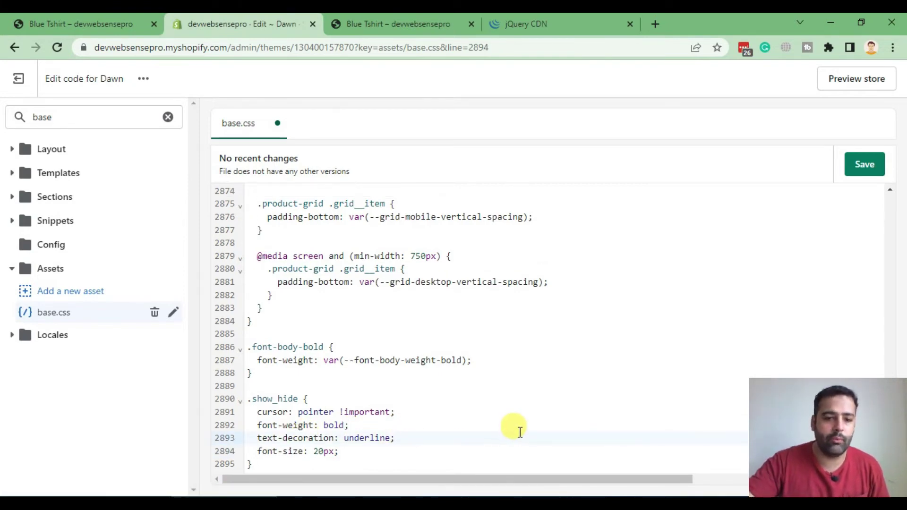
drag(325, 453, 255, 412)
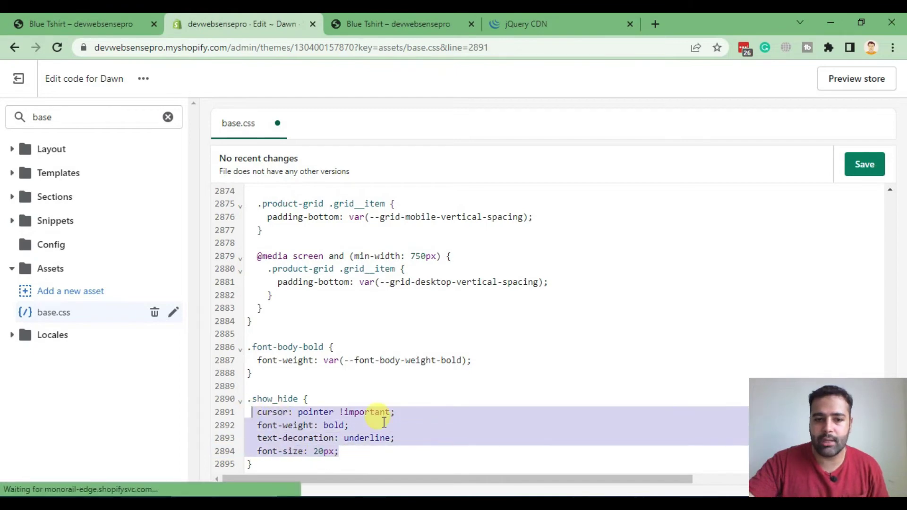
click(401, 411)
click(863, 166)
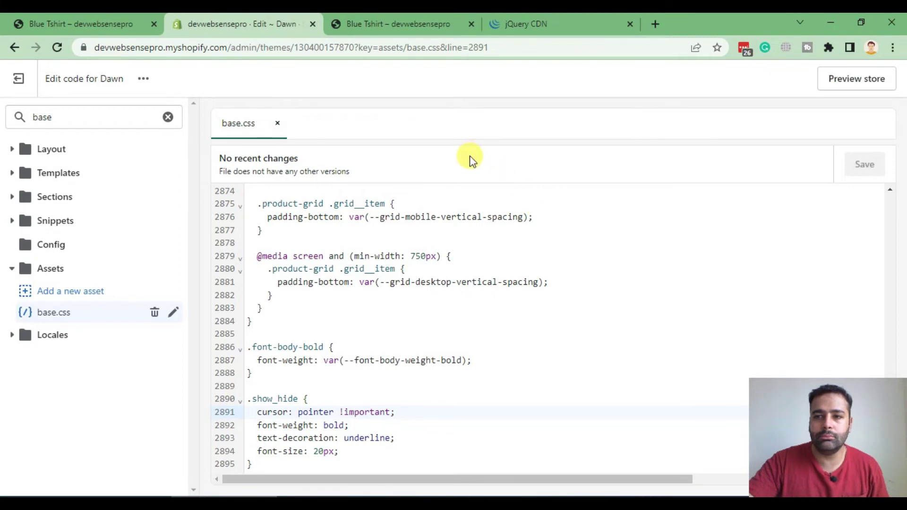
Step: Reload the Blue Tshirt preview and expand the description with the bold Read More link
click(382, 22)
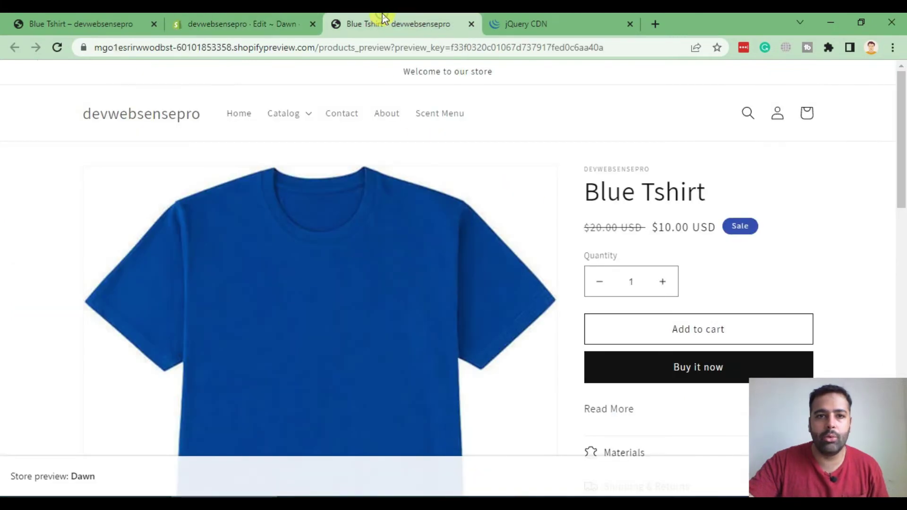
click(57, 48)
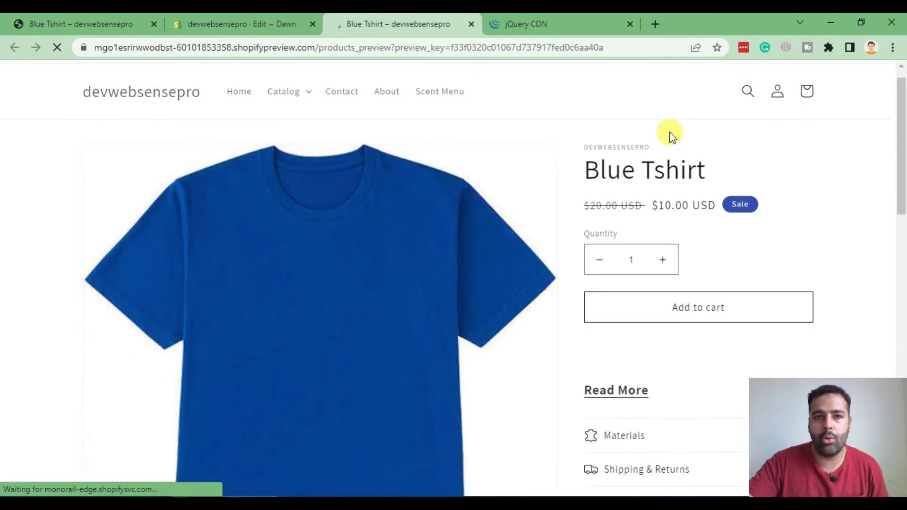
scroll(668, 135, down, 2)
scroll(614, 227, down, 3)
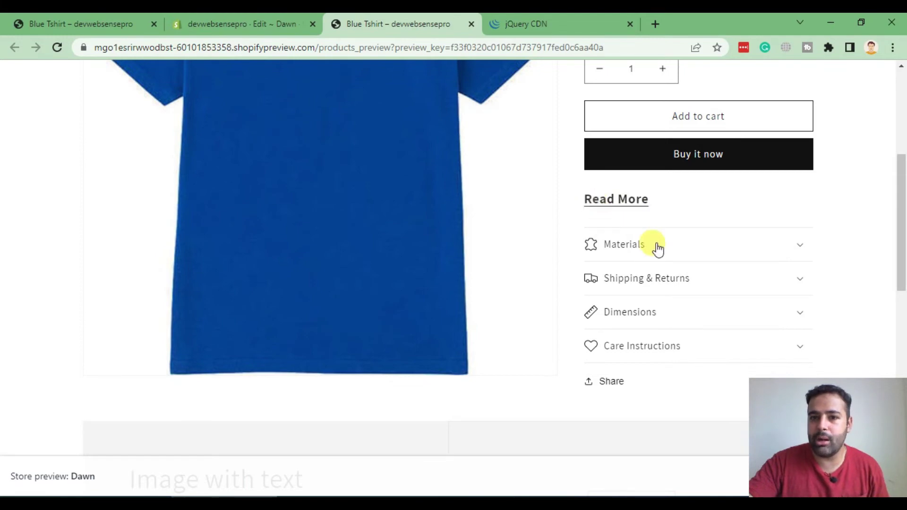
click(633, 200)
Step: Collapse the description with Read Less, then go back to the admin tab
scroll(658, 210, down, 5)
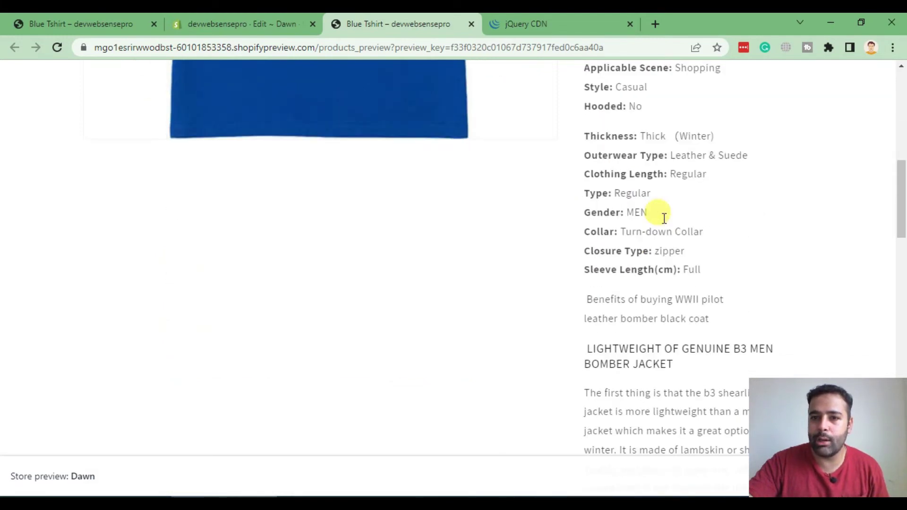
scroll(664, 218, down, 6)
scroll(663, 218, up, 5)
scroll(664, 213, up, 5)
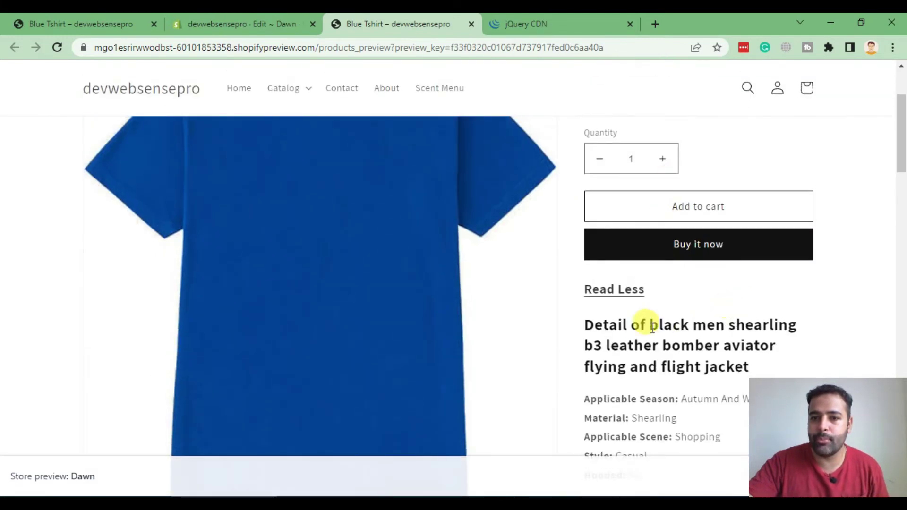
click(619, 295)
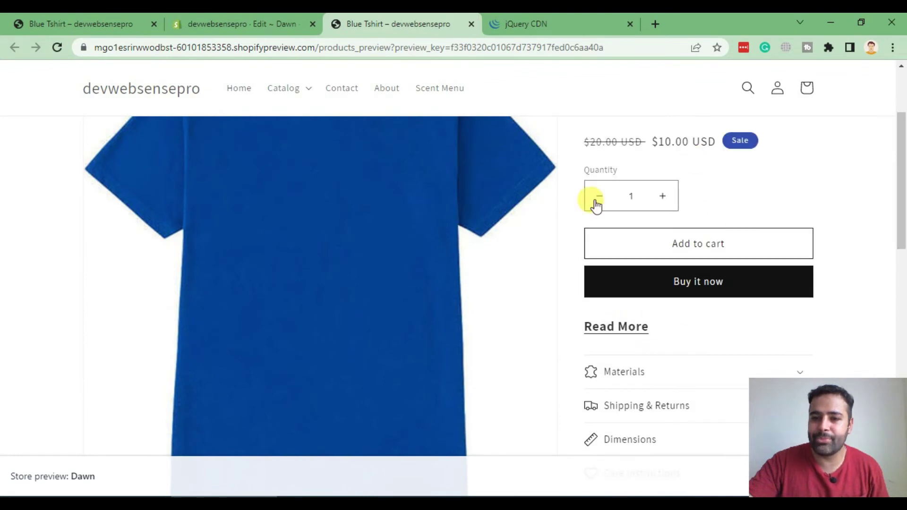
scroll(744, 208, up, 2)
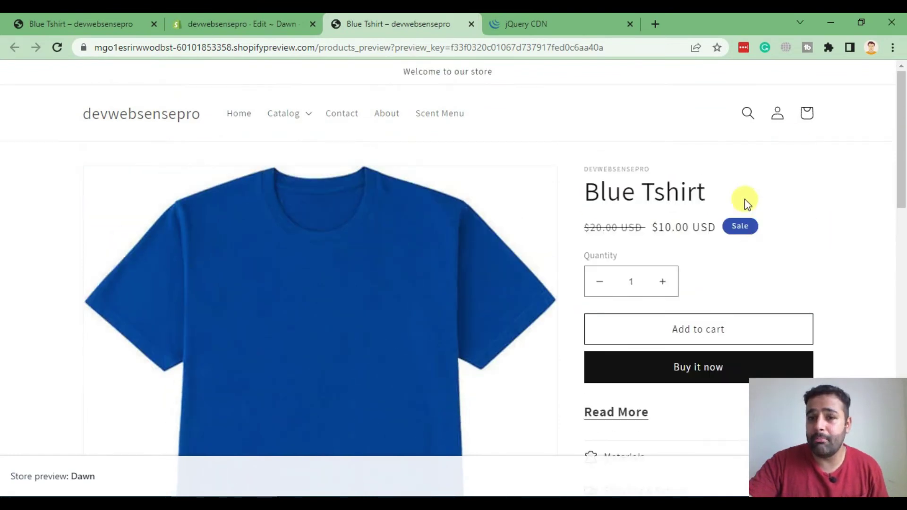
scroll(745, 203, down, 2)
scroll(745, 203, down, 1)
scroll(744, 200, down, 1)
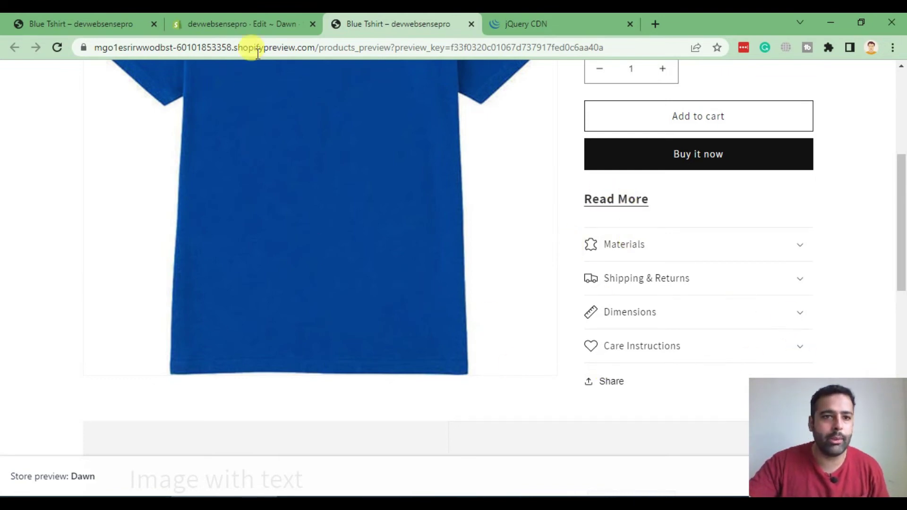
click(264, 26)
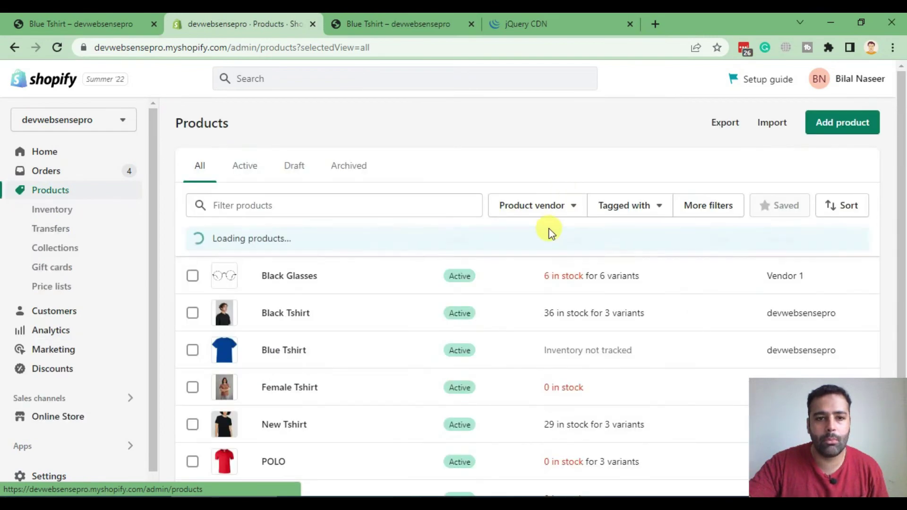
Step: Open Blue Tshirt from the products list and show its description as HTML
scroll(247, 295, down, 2)
click(272, 250)
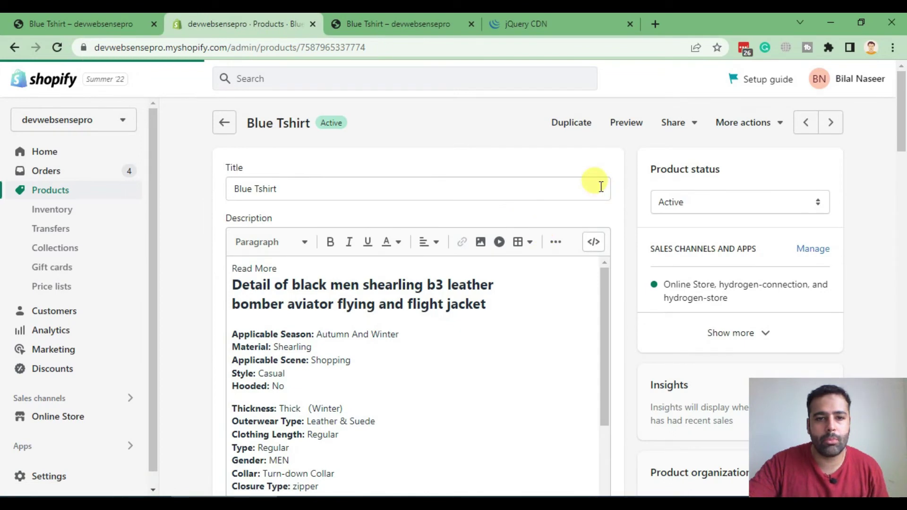
click(598, 253)
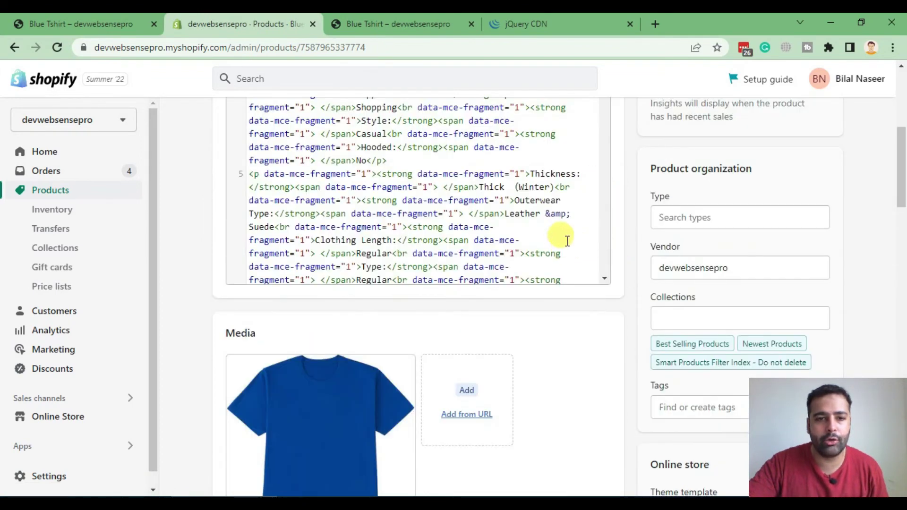
scroll(566, 238, up, 2)
scroll(573, 239, up, 3)
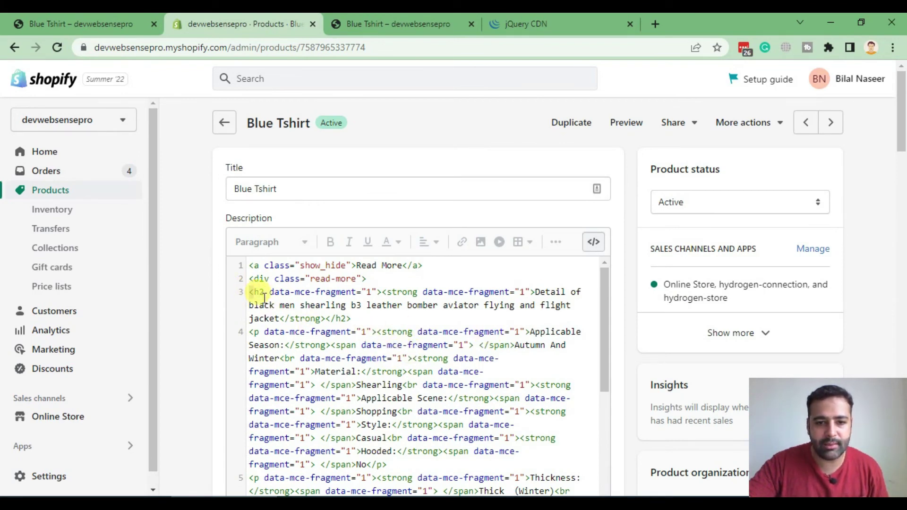
Step: Move the heading and first spec paragraph into a div above the Read More link, then save
drag(251, 293, 326, 351)
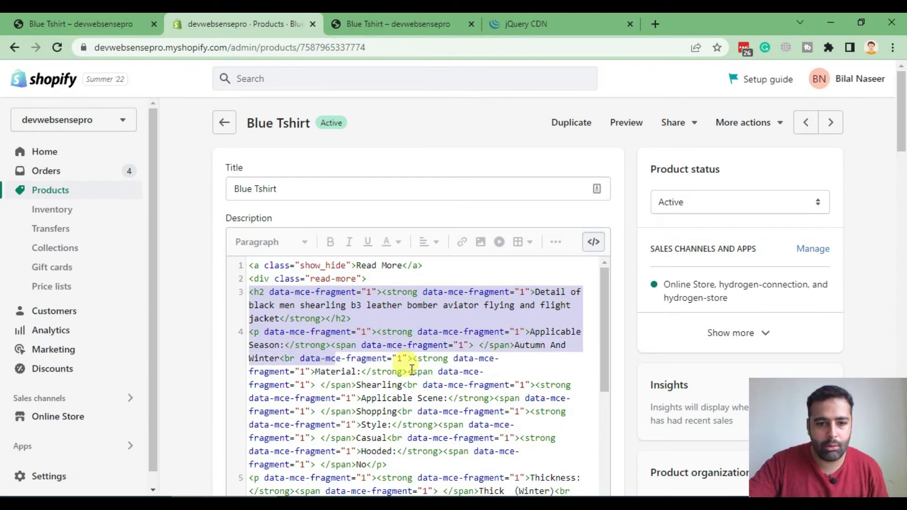
drag(411, 370, 450, 462)
key(ctrl+c)
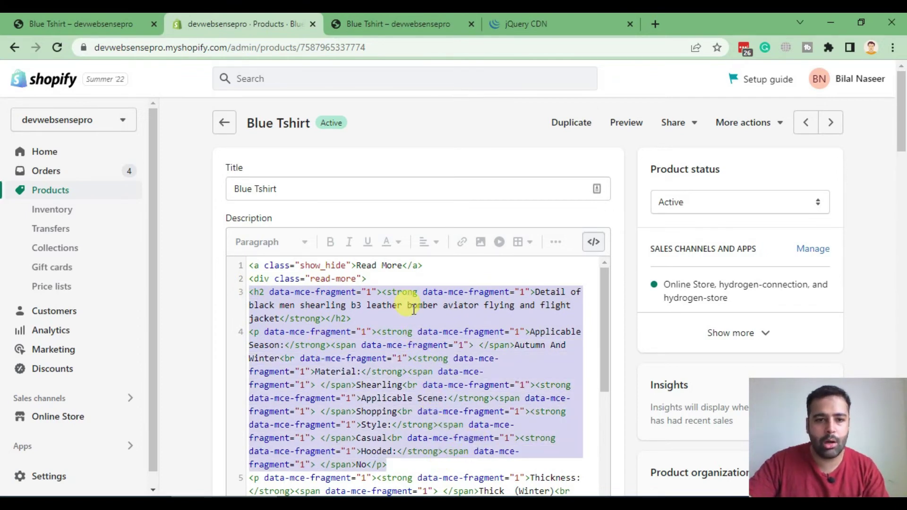
key(BackSpace)
key(BackSpace)
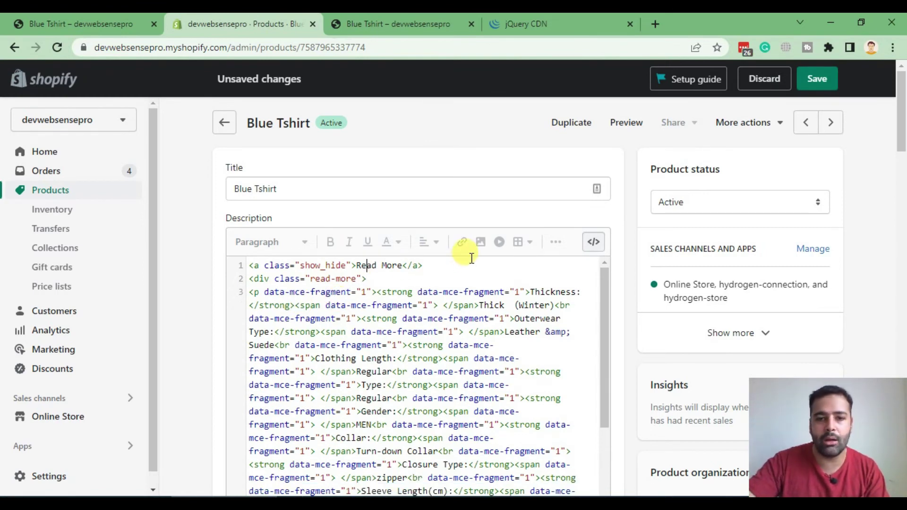
key(Return)
key(Return)
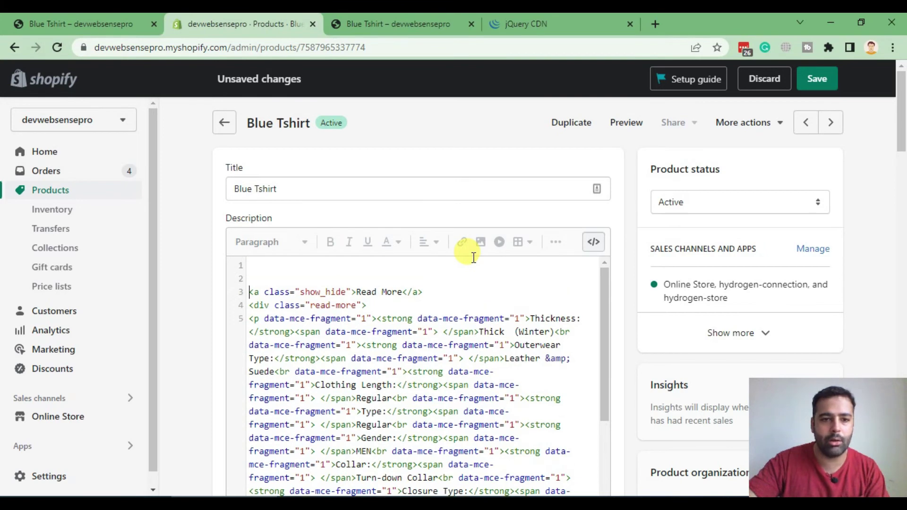
key(ctrl+v)
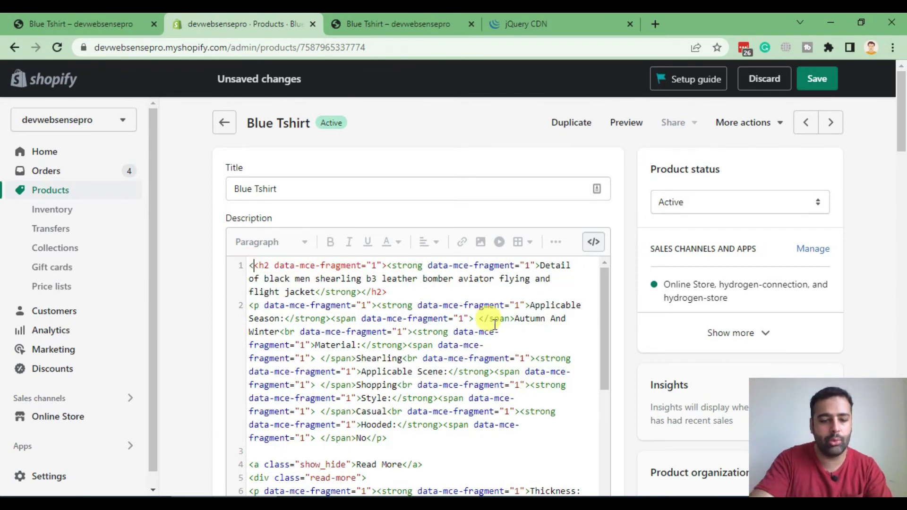
text(div>)
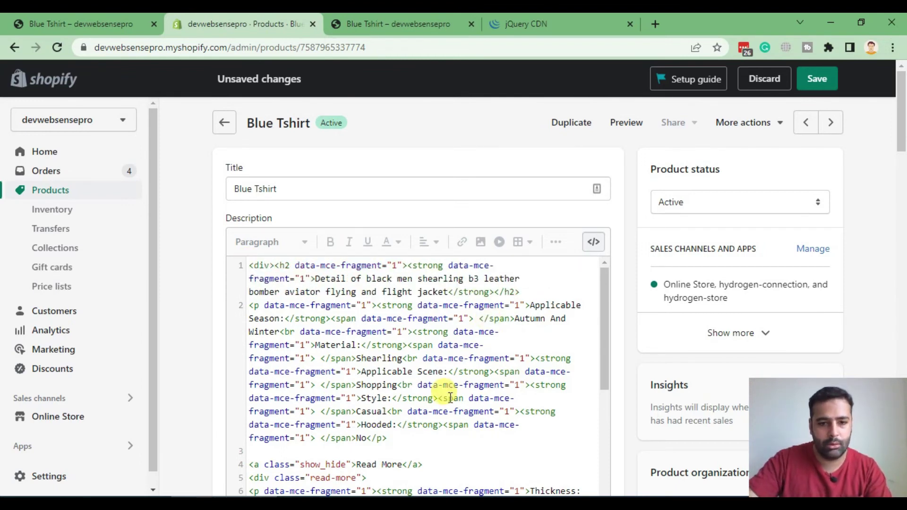
click(438, 439)
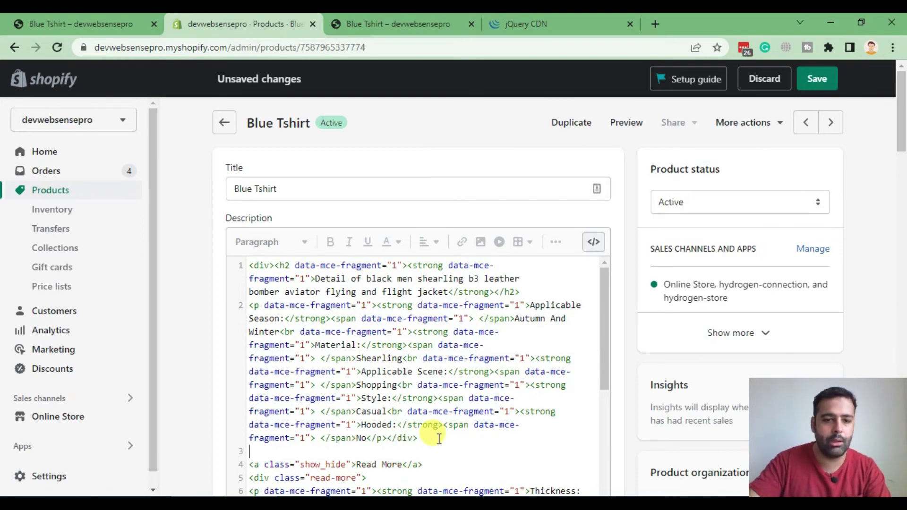
click(812, 84)
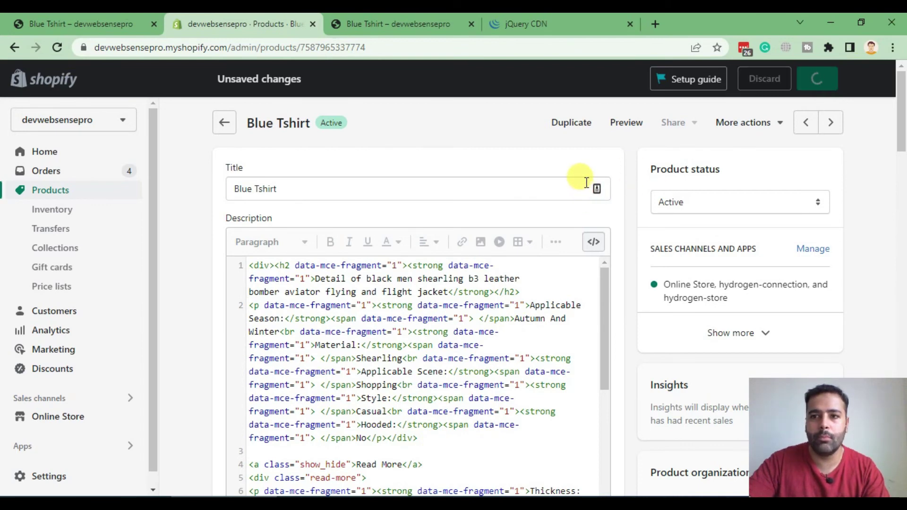
Step: Switch to the Blue Tshirt store preview and reload it to pick up the changes
click(435, 21)
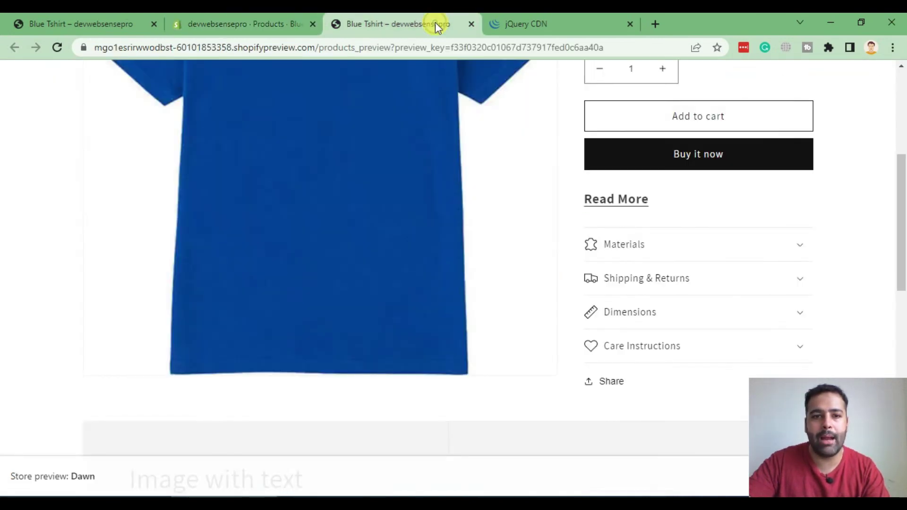
click(268, 21)
scroll(398, 189, down, 3)
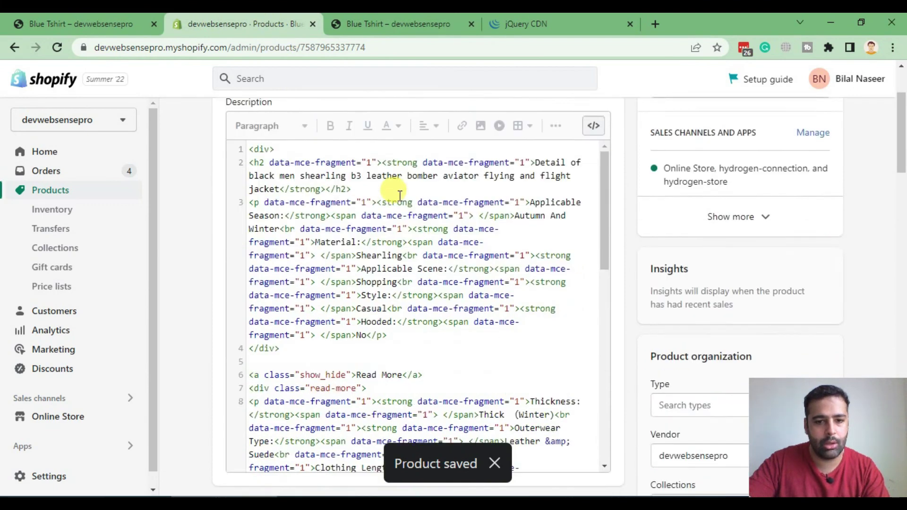
click(400, 21)
click(57, 48)
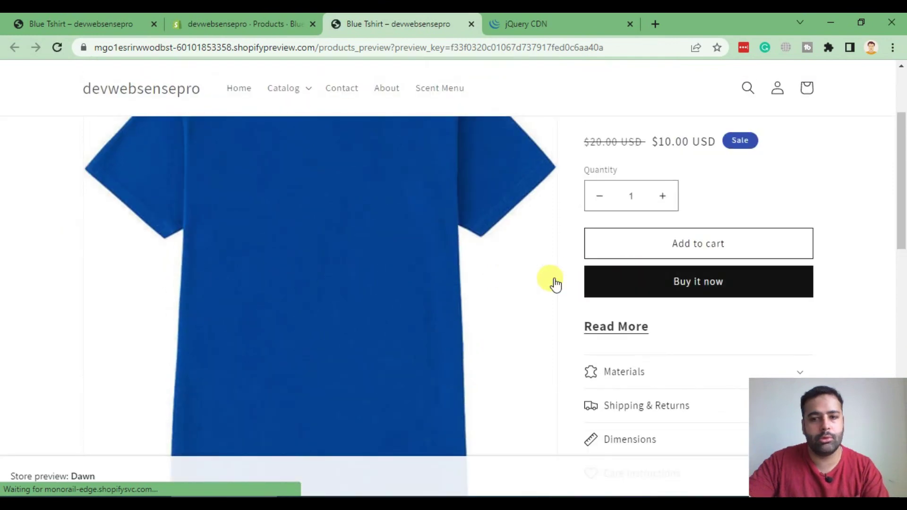
key(F5)
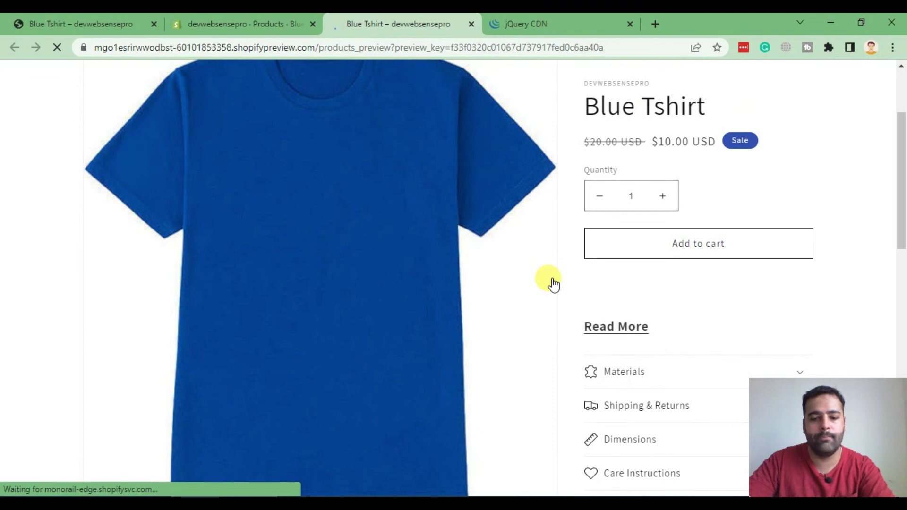
scroll(520, 155, down, 5)
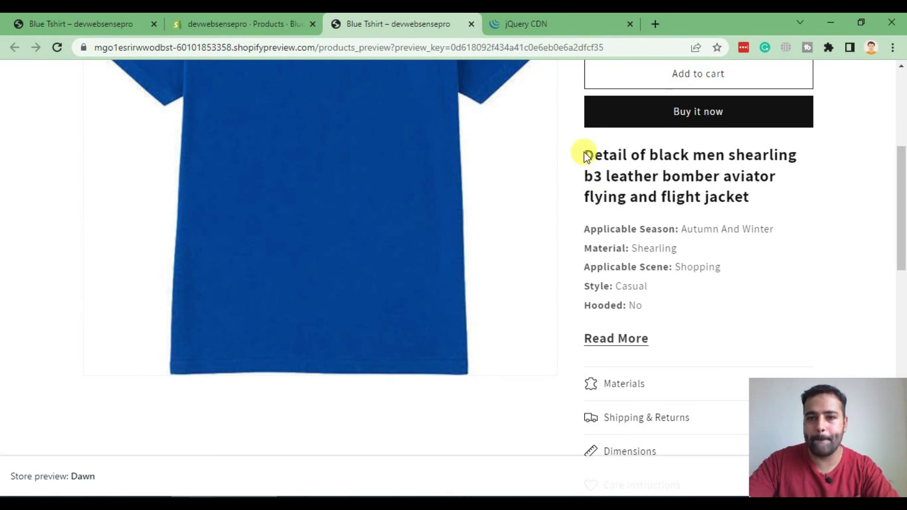
Step: Check the teaser shows the heading and specs down to 'Hooded: No'
drag(584, 155, 680, 310)
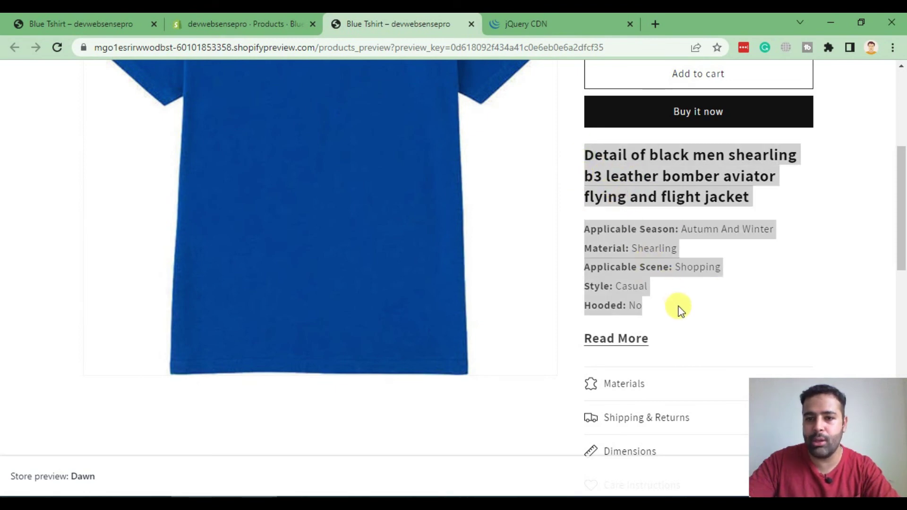
click(661, 306)
drag(657, 305, 580, 155)
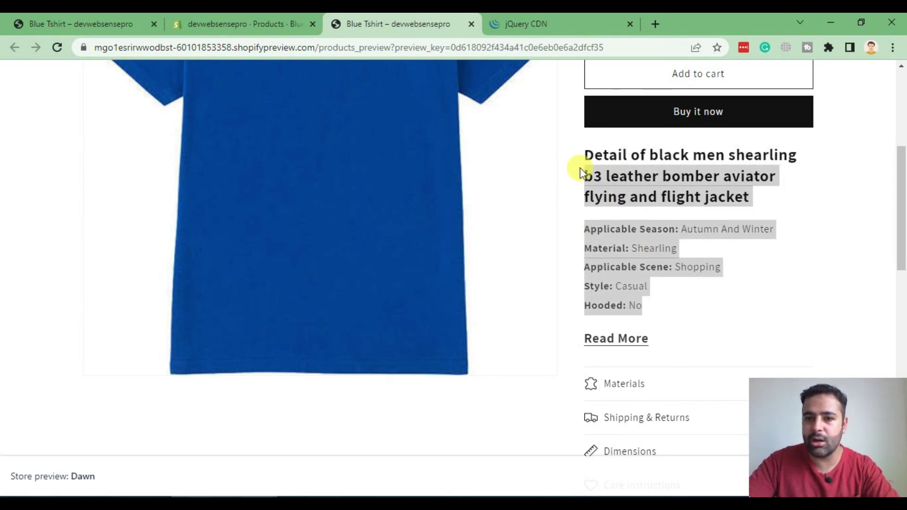
click(528, 156)
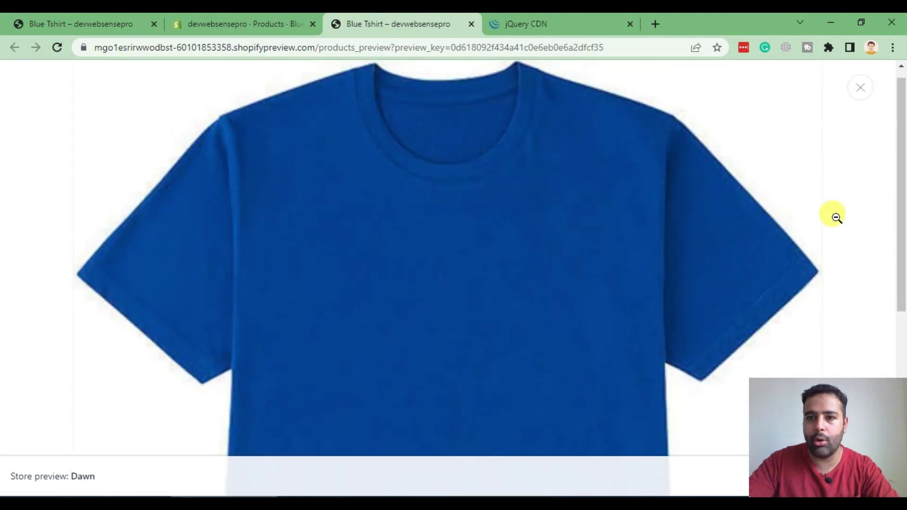
click(872, 101)
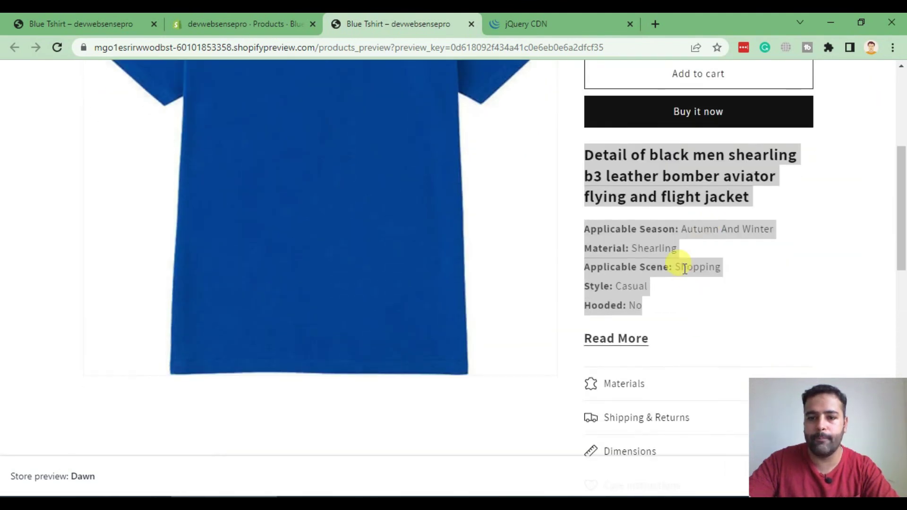
click(682, 266)
Step: Expand the full specs with Read More, then collapse them with Read Less
click(617, 351)
scroll(688, 259, down, 5)
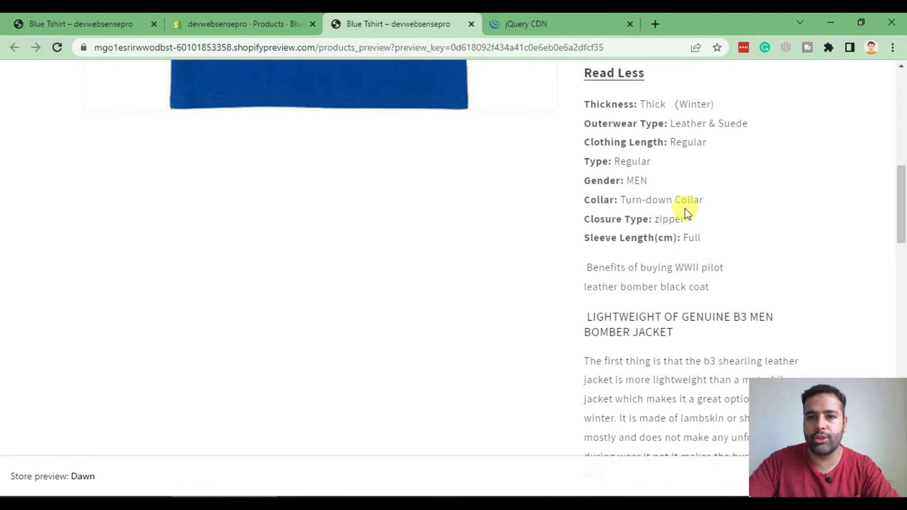
scroll(685, 209, down, 3)
scroll(685, 211, down, 4)
scroll(678, 212, down, 5)
scroll(678, 217, up, 5)
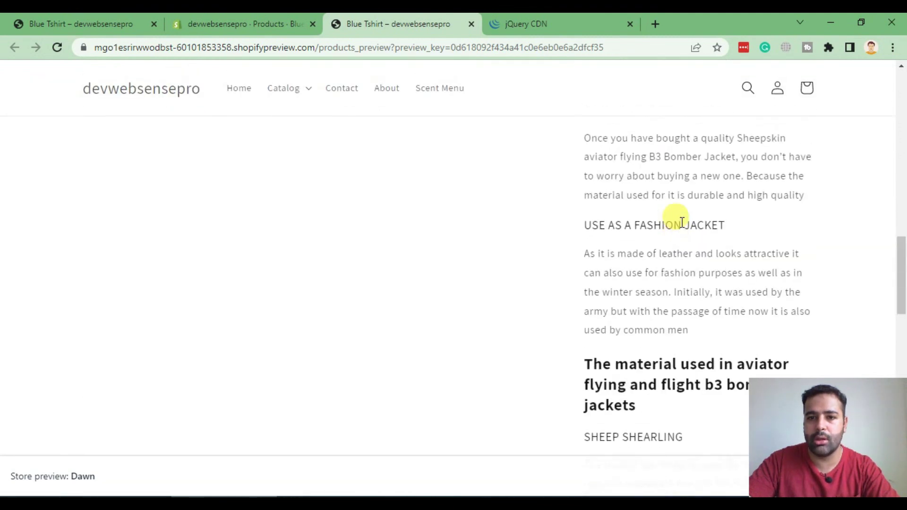
scroll(674, 223, up, 9)
scroll(680, 225, up, 3)
click(614, 338)
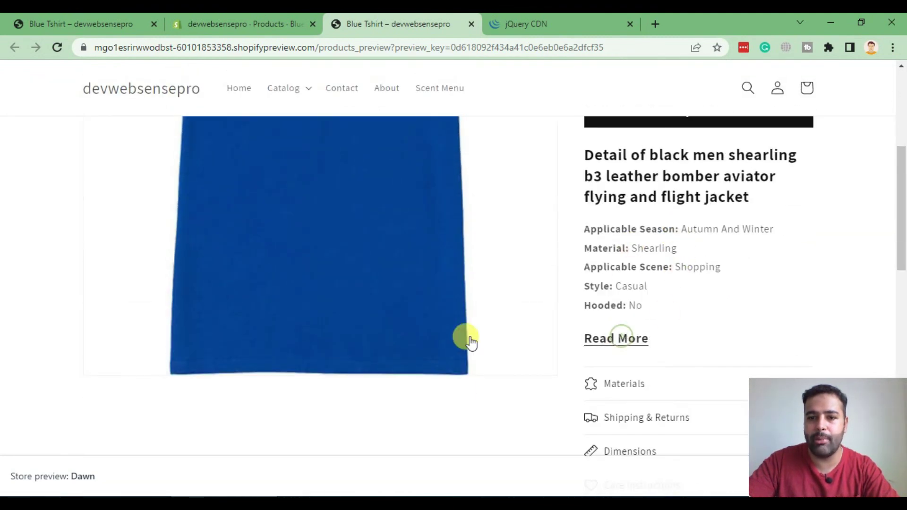
scroll(509, 223, down, 3)
scroll(508, 223, down, 1)
scroll(509, 223, up, 10)
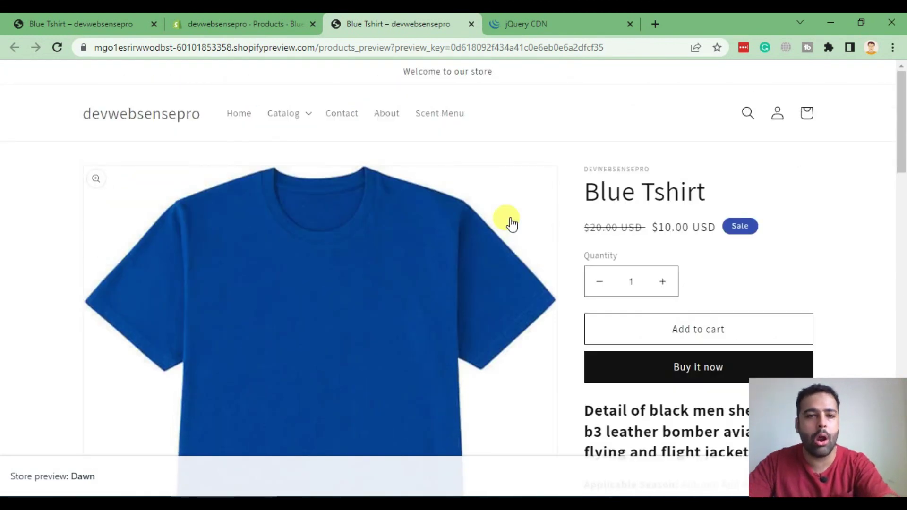
Step: Open Chrome DevTools in Galaxy S8+ phone emulation, docked to the right of the page
key(ctrl+shift+j)
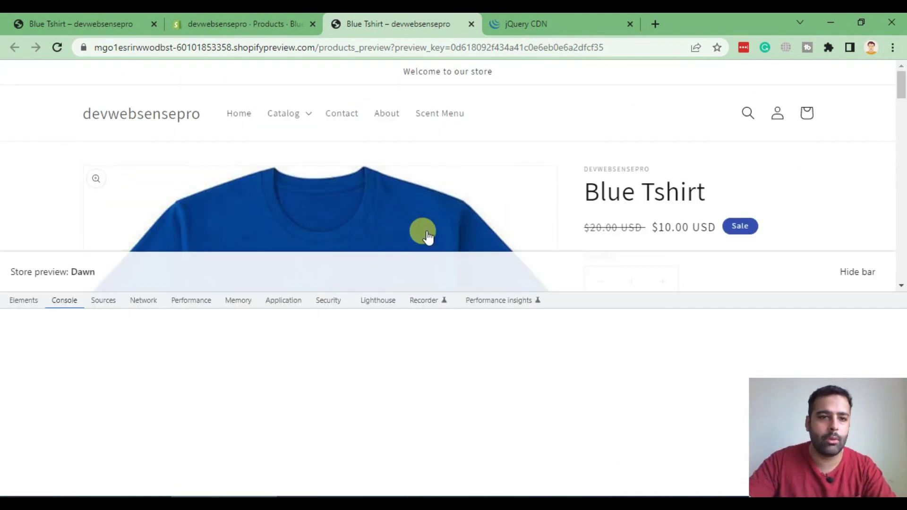
click(26, 300)
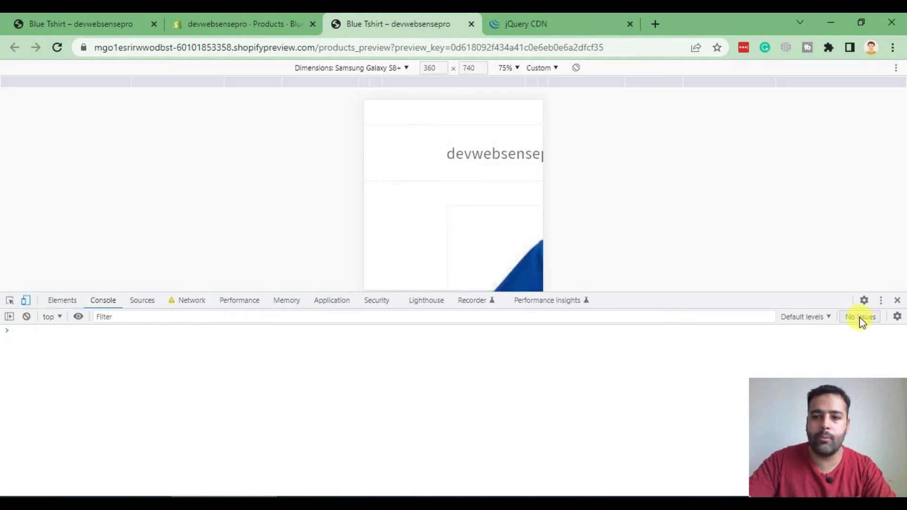
click(881, 300)
click(891, 318)
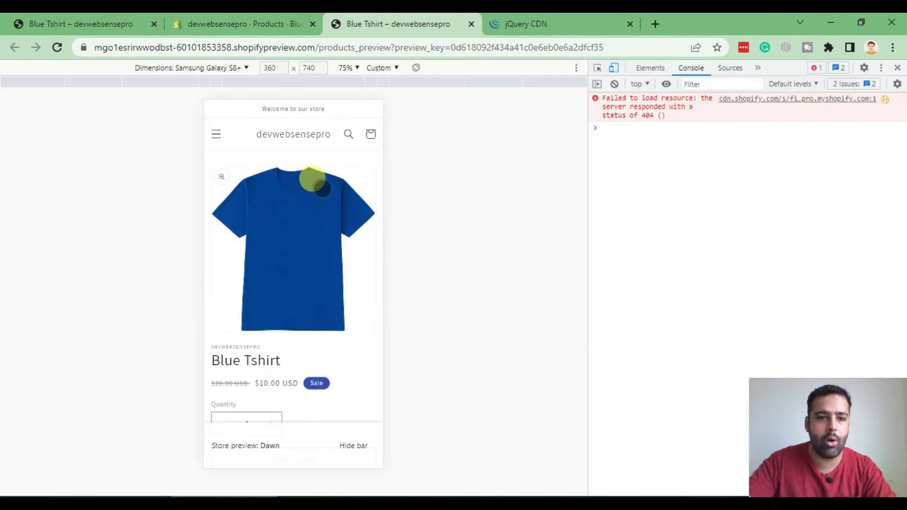
Step: On the phone view, expand Blue Tshirt's full description with Read More
scroll(323, 189, down, 2)
scroll(318, 152, down, 2)
scroll(327, 161, down, 4)
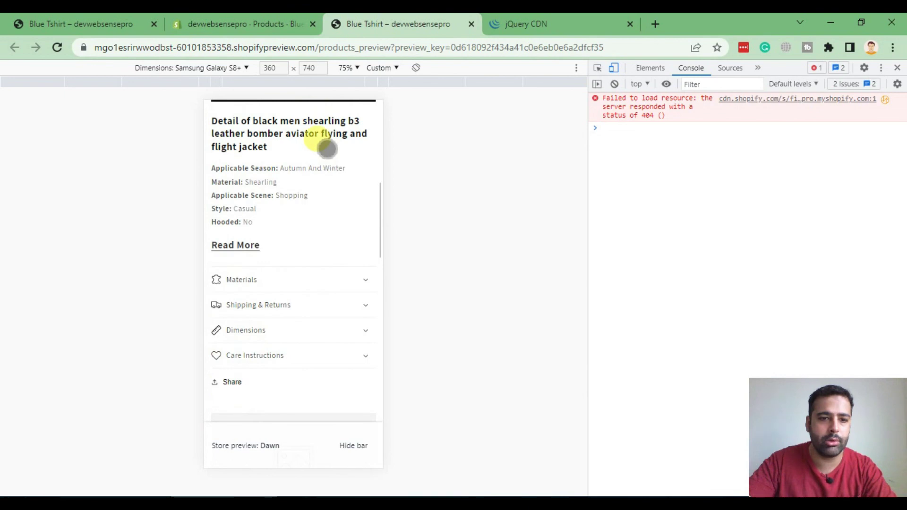
scroll(325, 189, down, 3)
scroll(283, 237, up, 3)
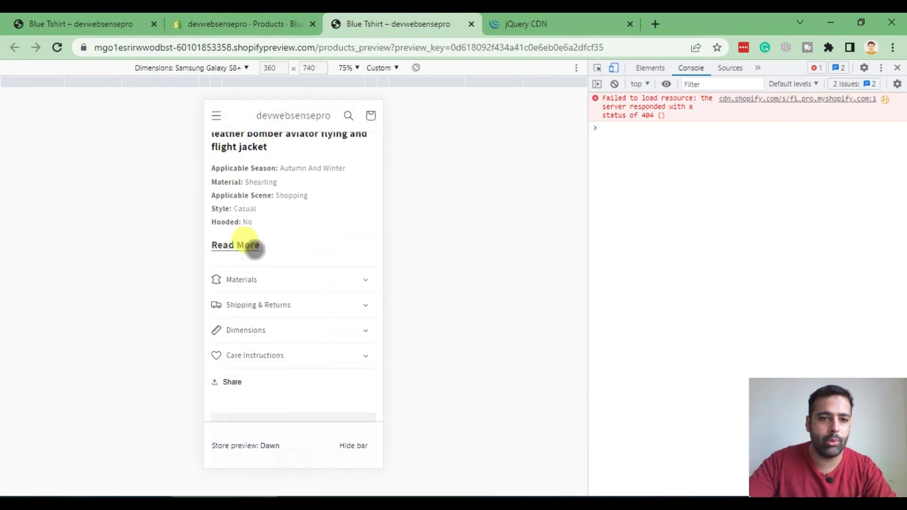
click(248, 245)
Step: Review the extra specs, then collapse with Read Less and expand them again
scroll(335, 194, down, 3)
scroll(330, 228, down, 3)
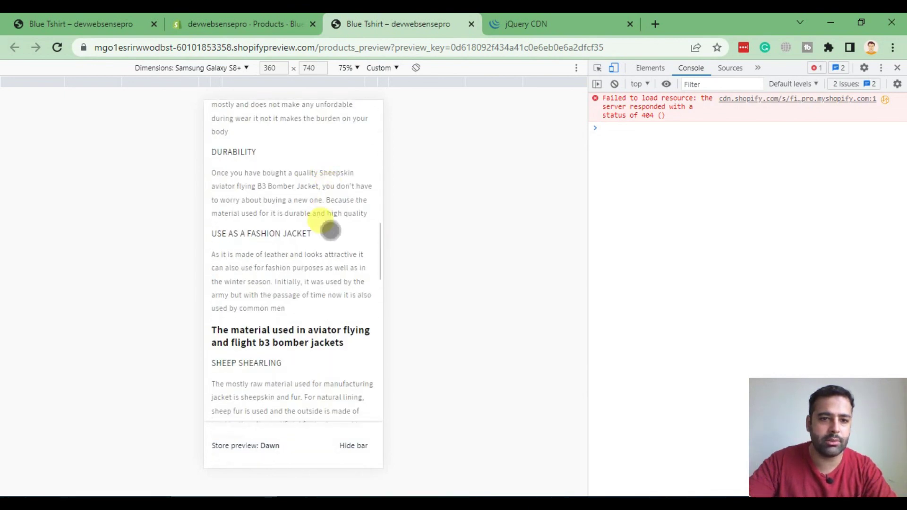
scroll(326, 248, down, 3)
scroll(325, 247, up, 4)
scroll(321, 242, up, 4)
scroll(324, 245, up, 2)
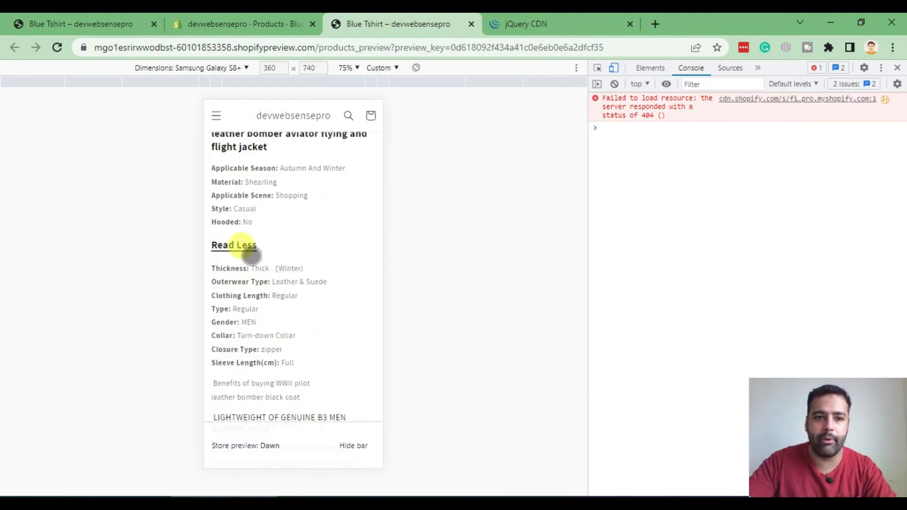
click(238, 245)
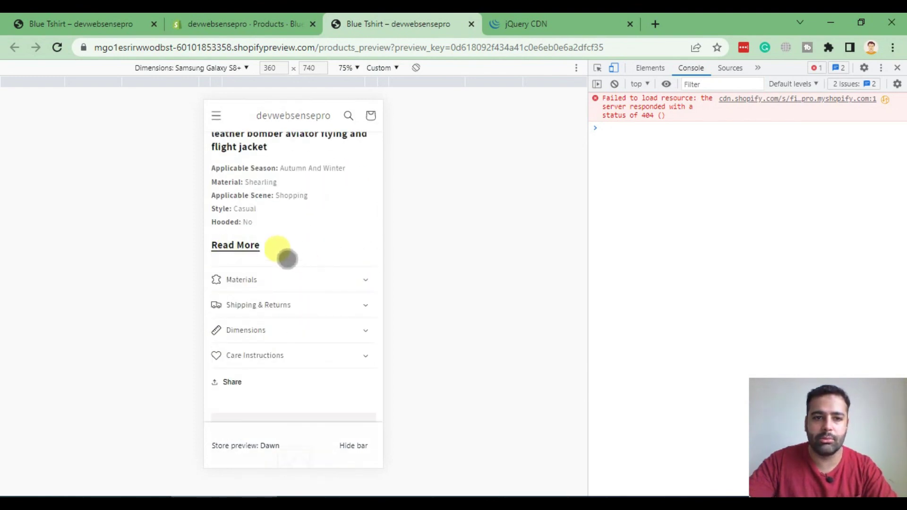
click(246, 246)
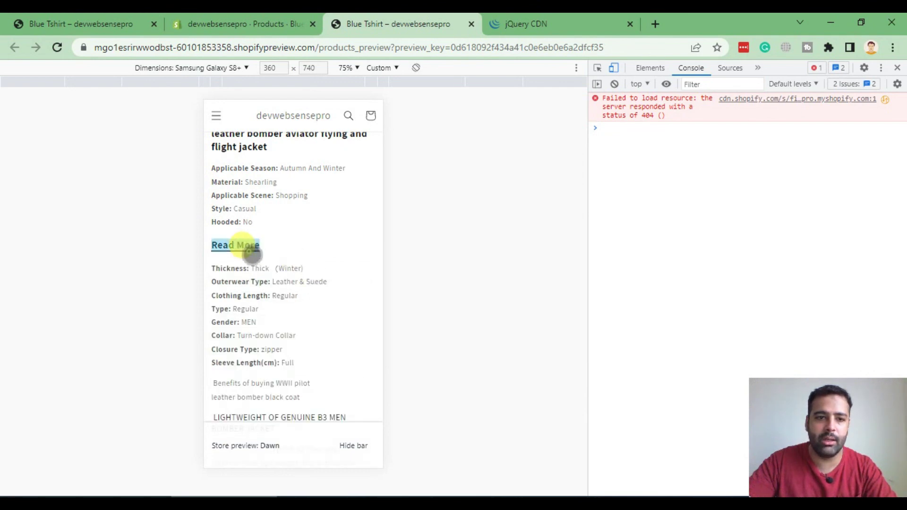
scroll(304, 293, up, 3)
scroll(314, 280, up, 8)
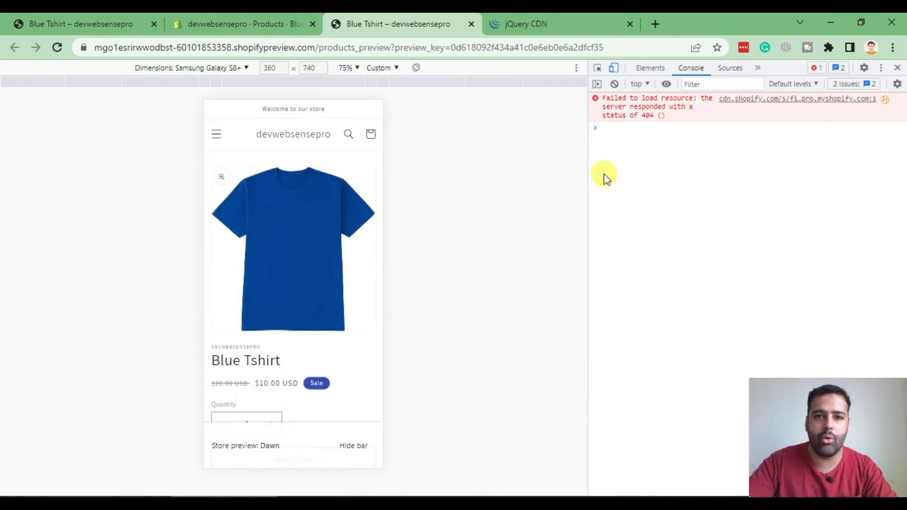
Step: Close DevTools to end phone emulation and restore the full-width Blue Tshirt page
click(897, 68)
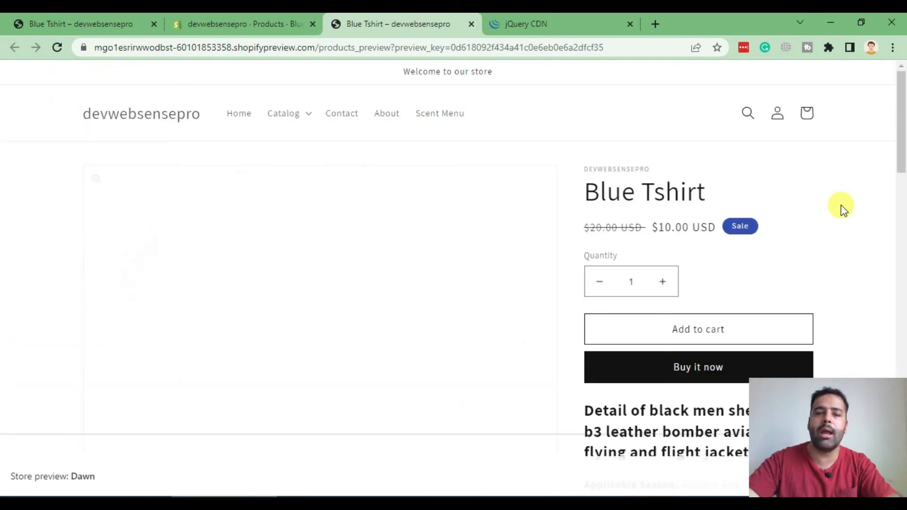